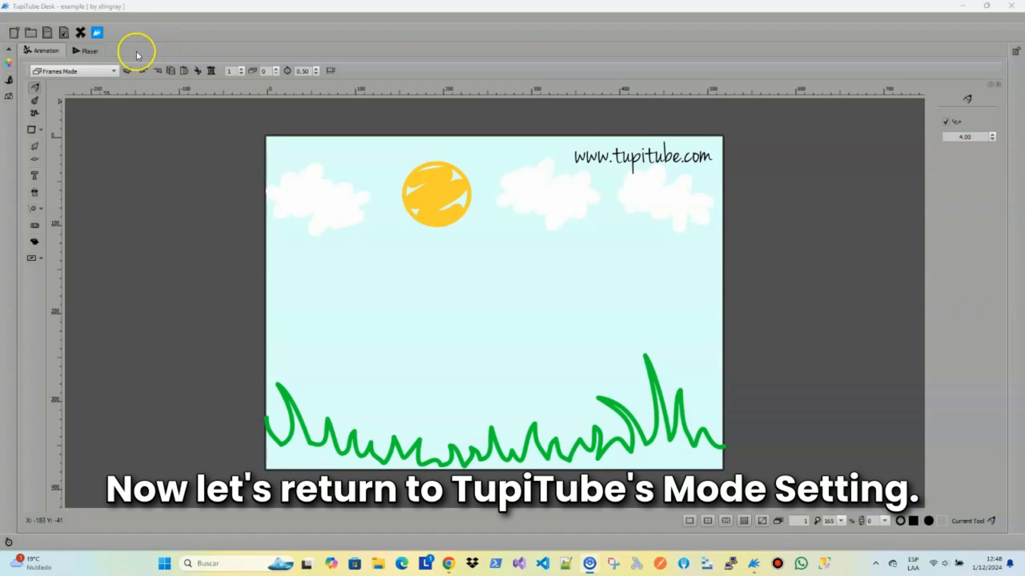
Select Frames Mode and look over the Exposure Sheet and the Time Line.
{"action": "left_click", "coordinate": [113, 71]}
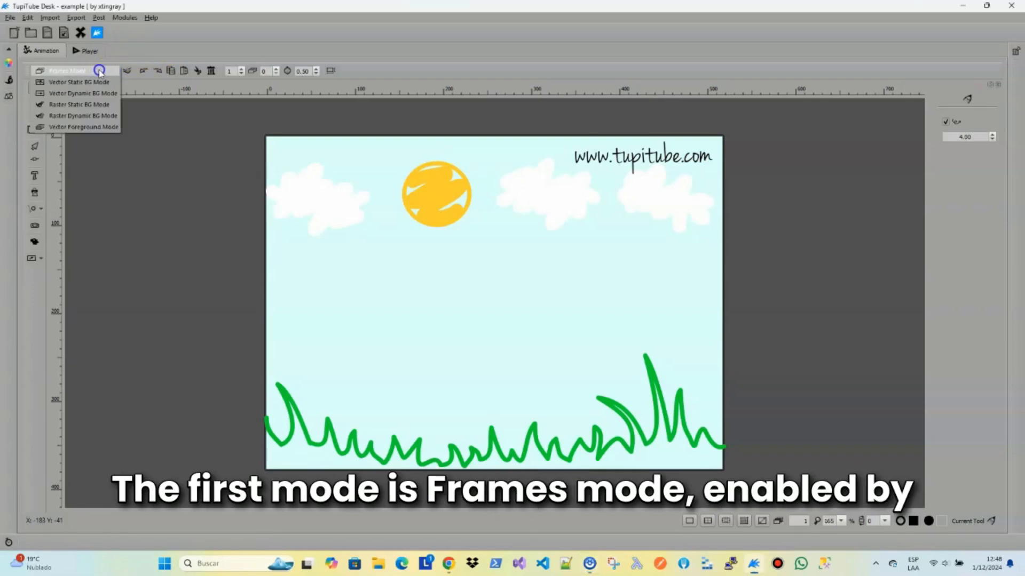
{"action": "left_click", "coordinate": [103, 71]}
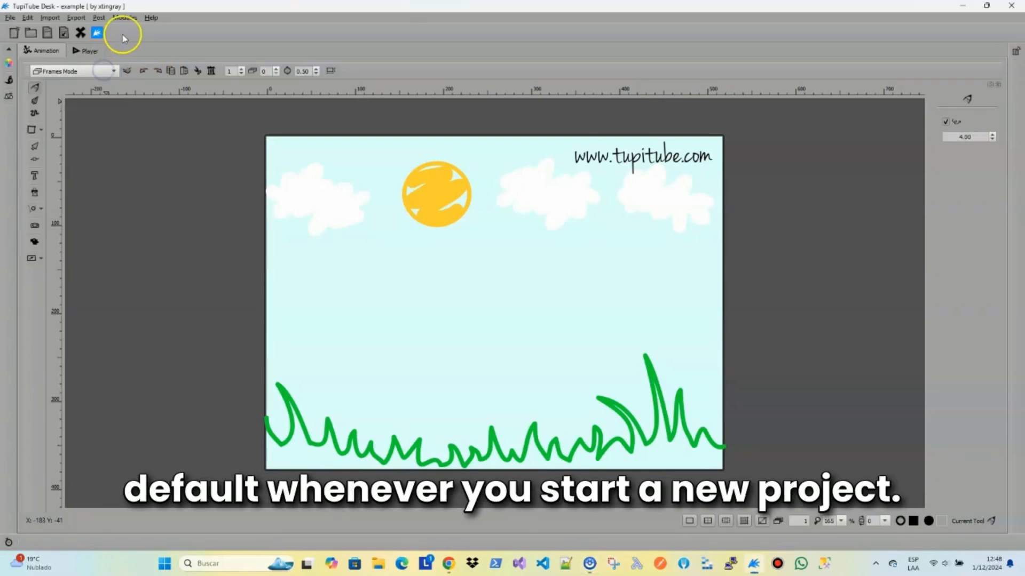
{"action": "left_click", "coordinate": [1017, 52]}
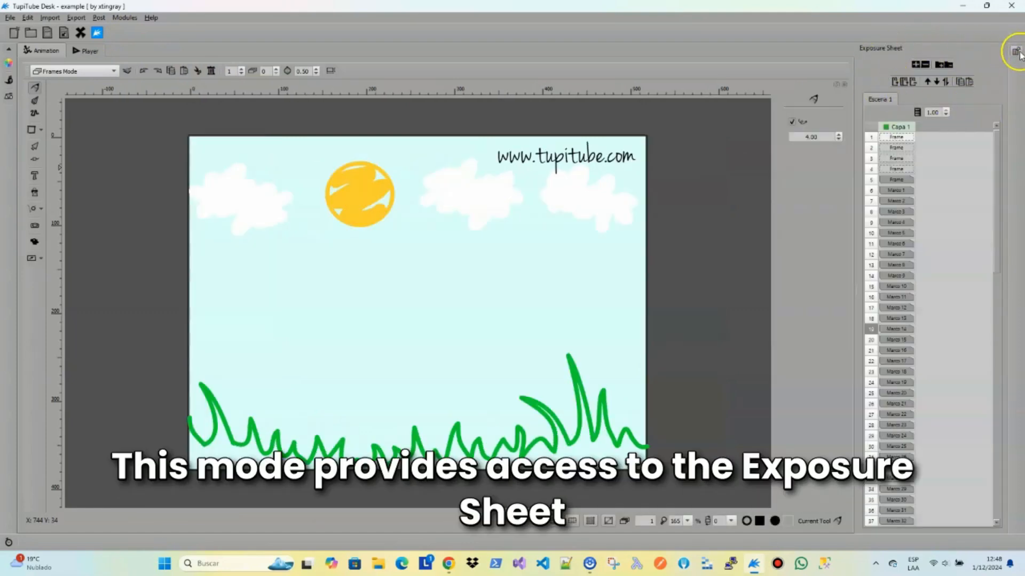
{"action": "left_click", "coordinate": [10, 539]}
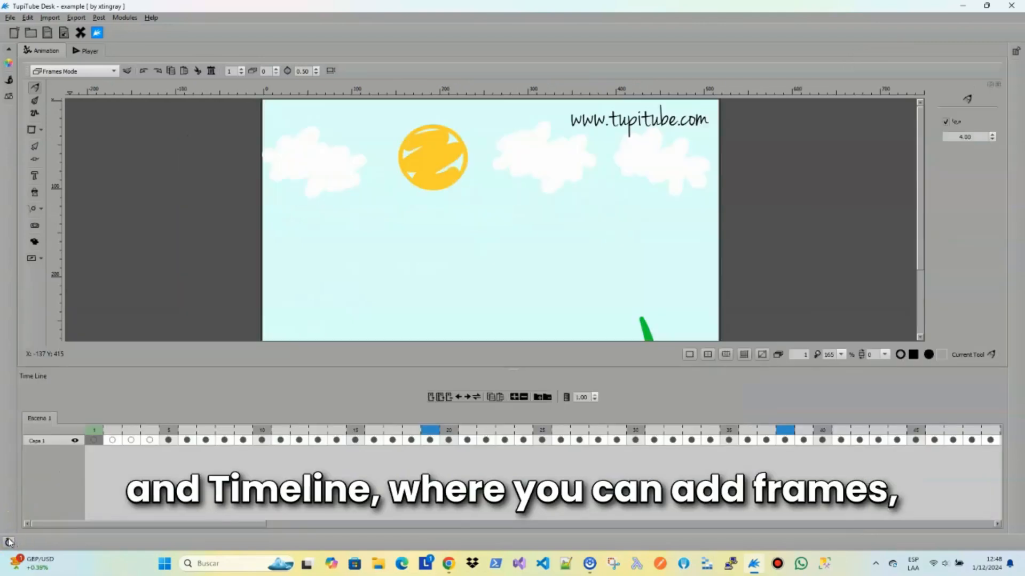
{"action": "left_click", "coordinate": [8, 541]}
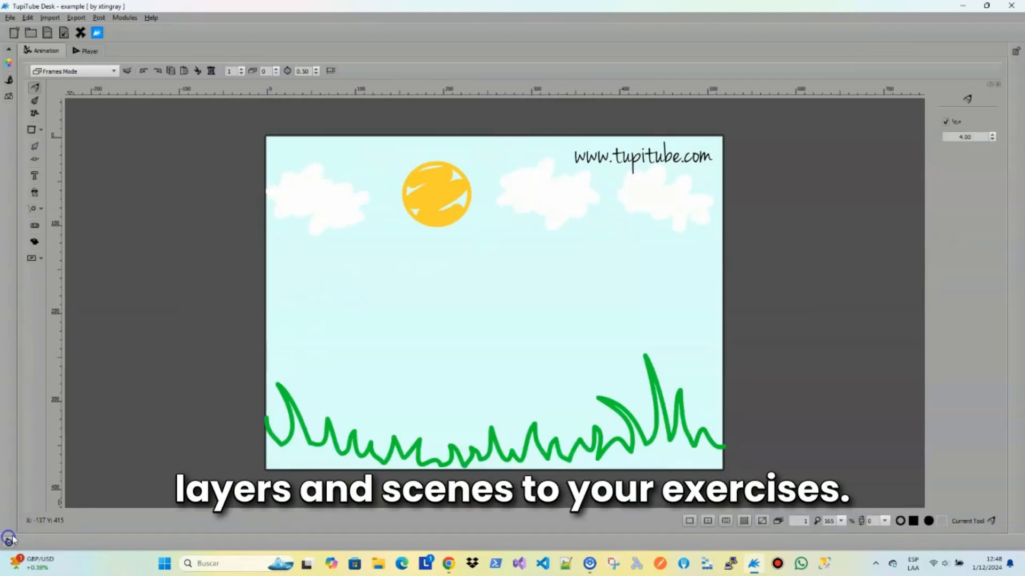
Step through the butterfly animation's frames in the Exposure Sheet, starting from frame 5.
{"action": "left_click", "coordinate": [1014, 52]}
{"action": "left_click", "coordinate": [898, 179]}
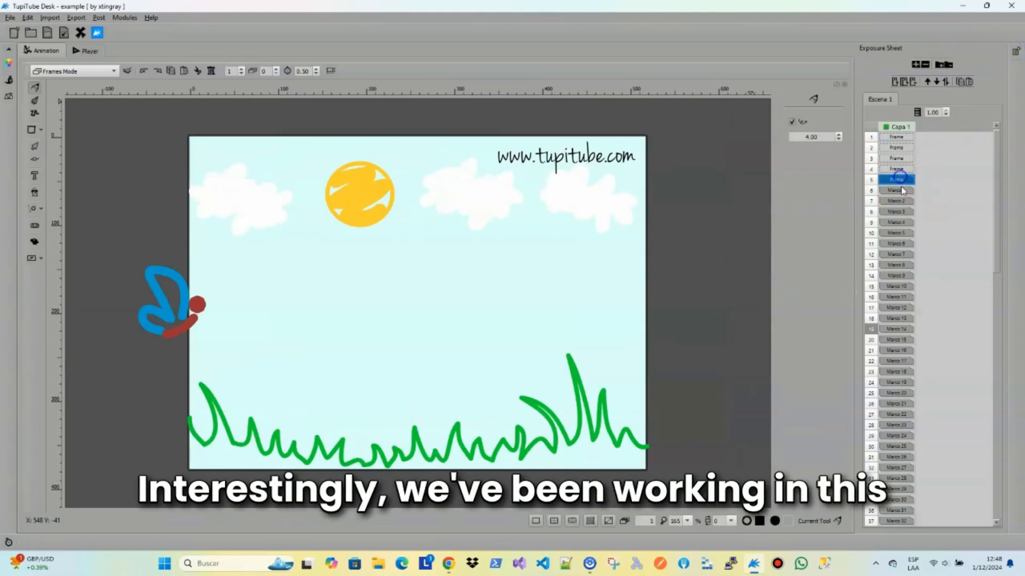
{"action": "key", "text": "Down"}
{"action": "key", "text": "Down"}
{"action": "key", "text": "Down"}
{"action": "key", "text": "Down"}
{"action": "key", "text": "Down"}
{"action": "key", "text": "Down"}
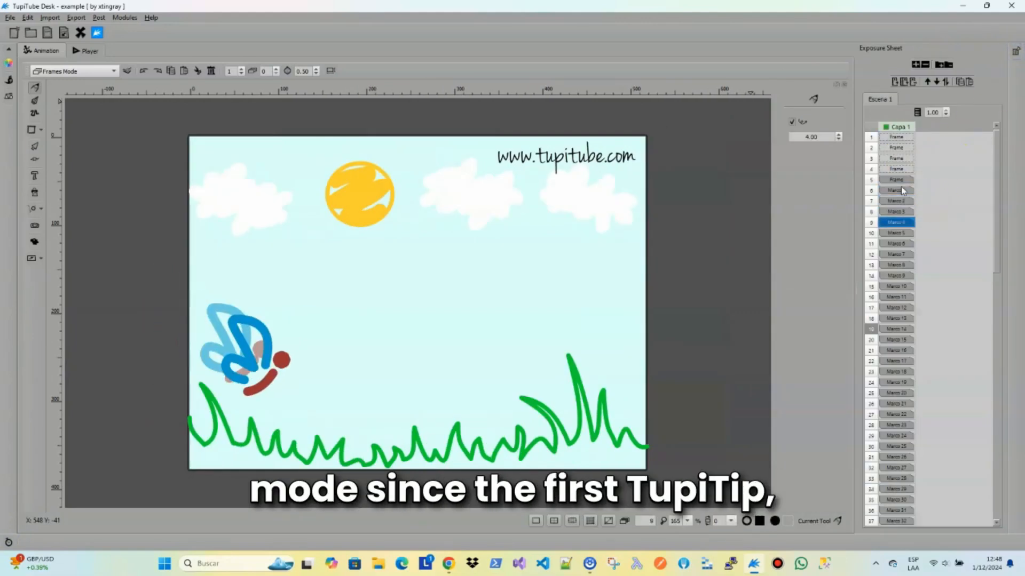
{"action": "key", "text": "Down"}
{"action": "key", "text": "Down"}
{"action": "key", "text": "Down"}
{"action": "key", "text": "Down"}
{"action": "key", "text": "Down"}
{"action": "key", "text": "Down"}
{"action": "key", "text": "Down"}
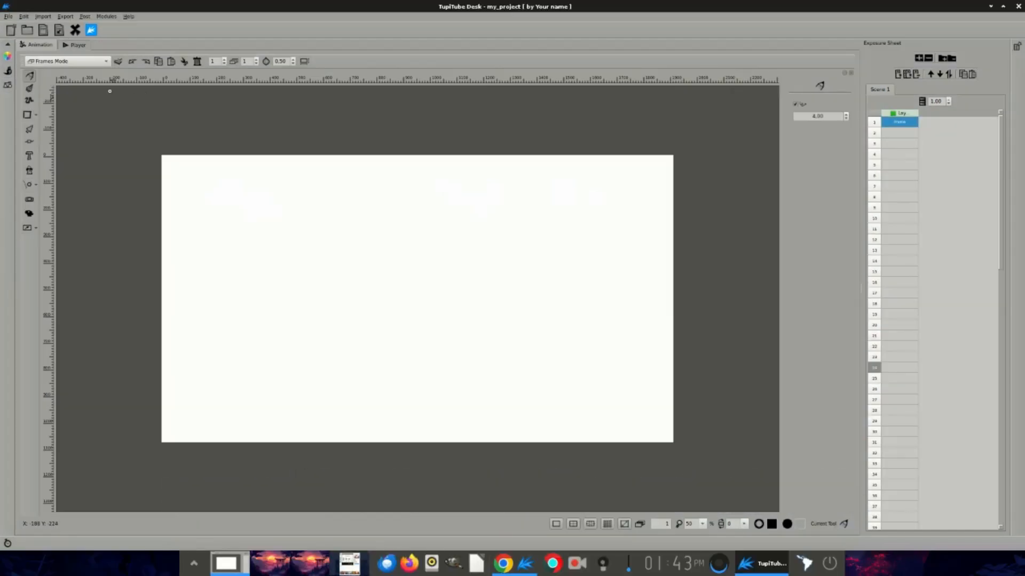
Switch the blank project's workspace to Vector Static BG Mode.
{"action": "left_click", "coordinate": [106, 61]}
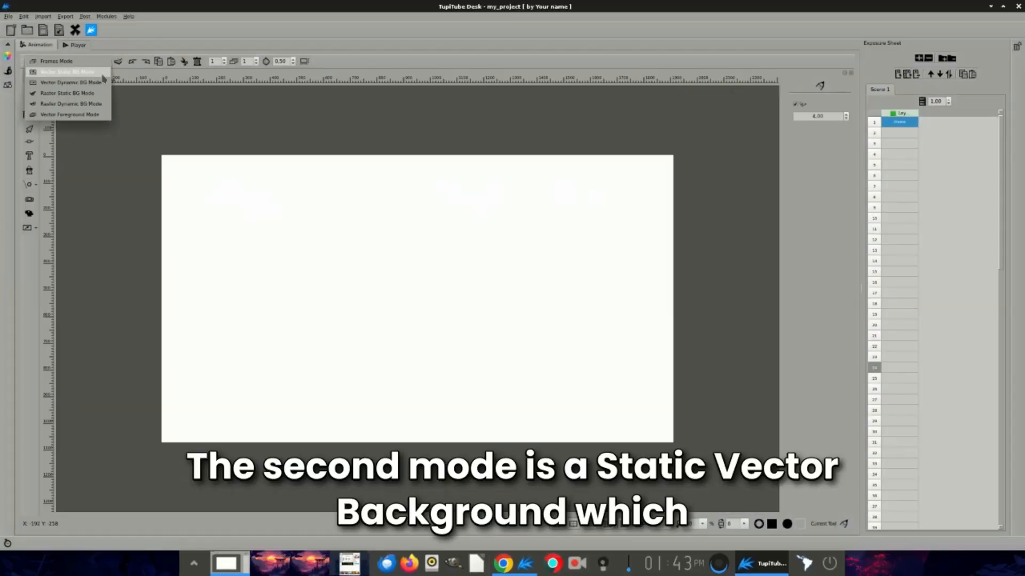
{"action": "left_click", "coordinate": [66, 71]}
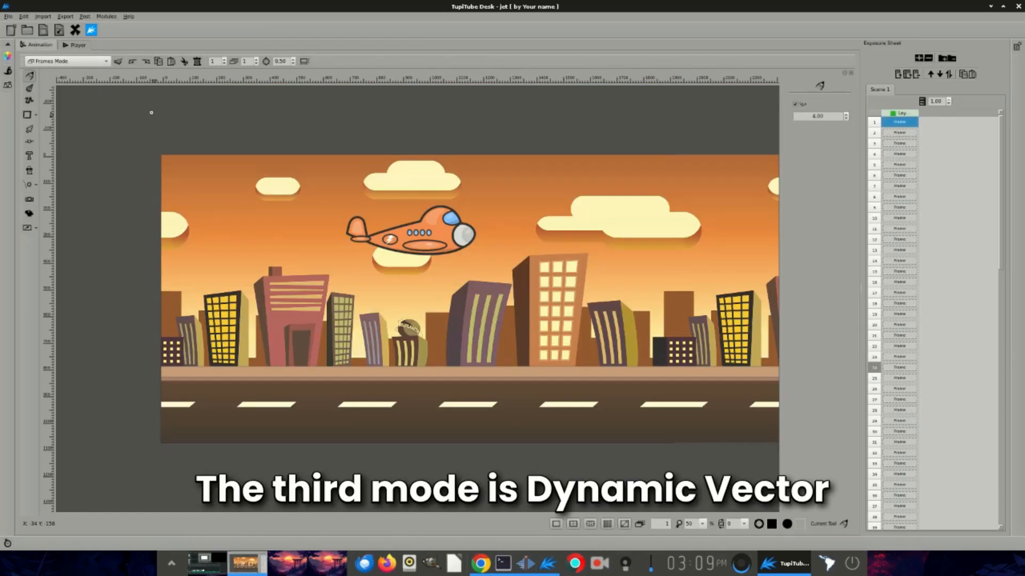
Switch the jet project to Vector Dynamic BG Mode and review the background's movement direction options.
{"action": "left_click", "coordinate": [106, 62]}
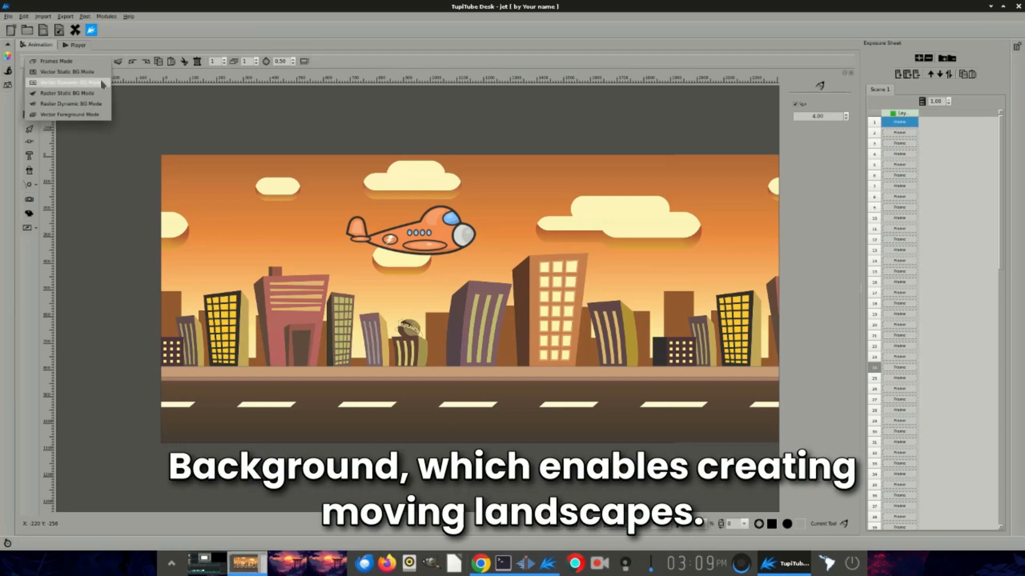
{"action": "left_click", "coordinate": [80, 83]}
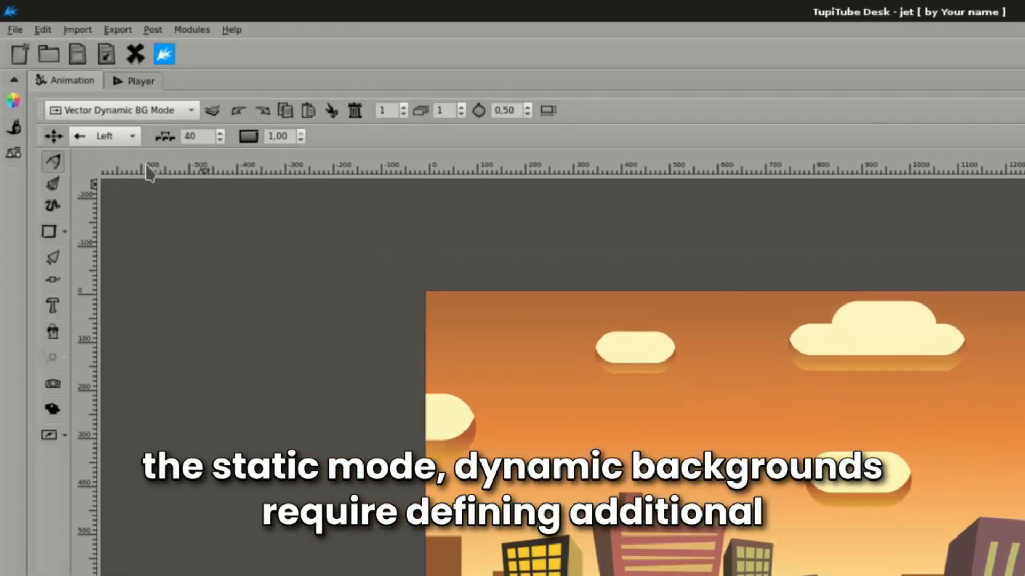
{"action": "left_click", "coordinate": [134, 133]}
{"action": "left_click", "coordinate": [137, 138]}
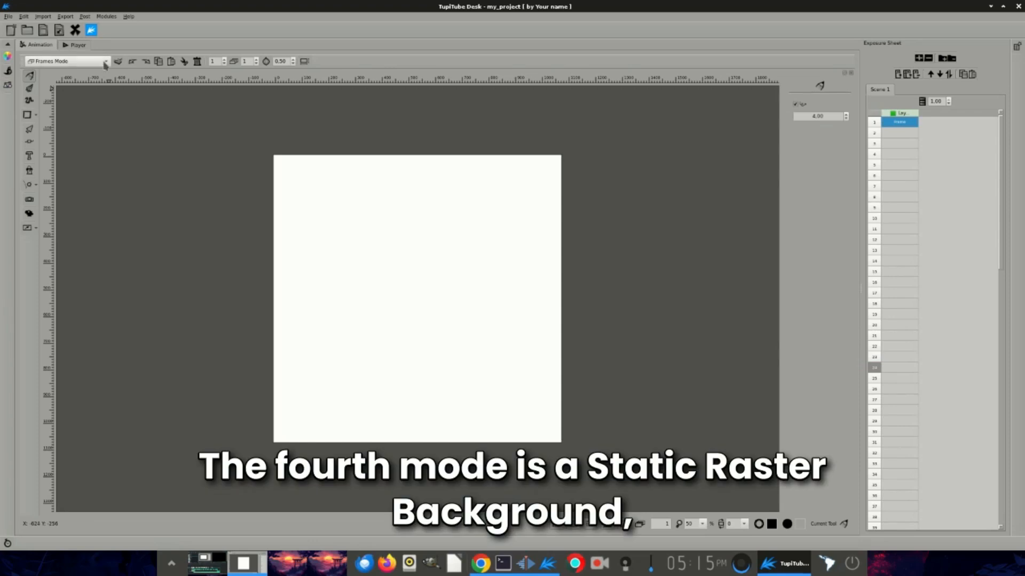
Switch the blank square project to Raster Static BG Mode.
{"action": "left_click", "coordinate": [105, 63]}
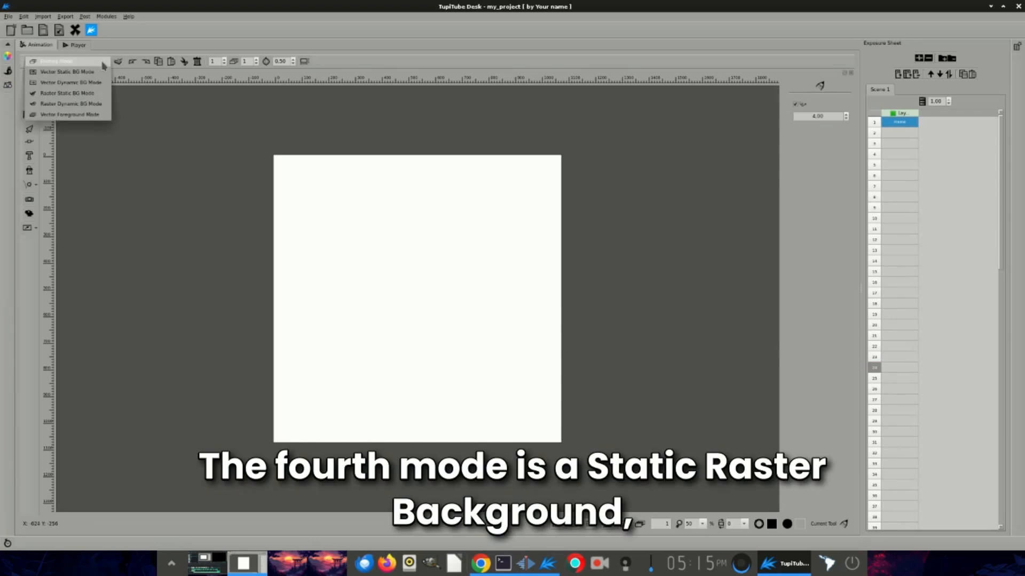
{"action": "left_click", "coordinate": [98, 97]}
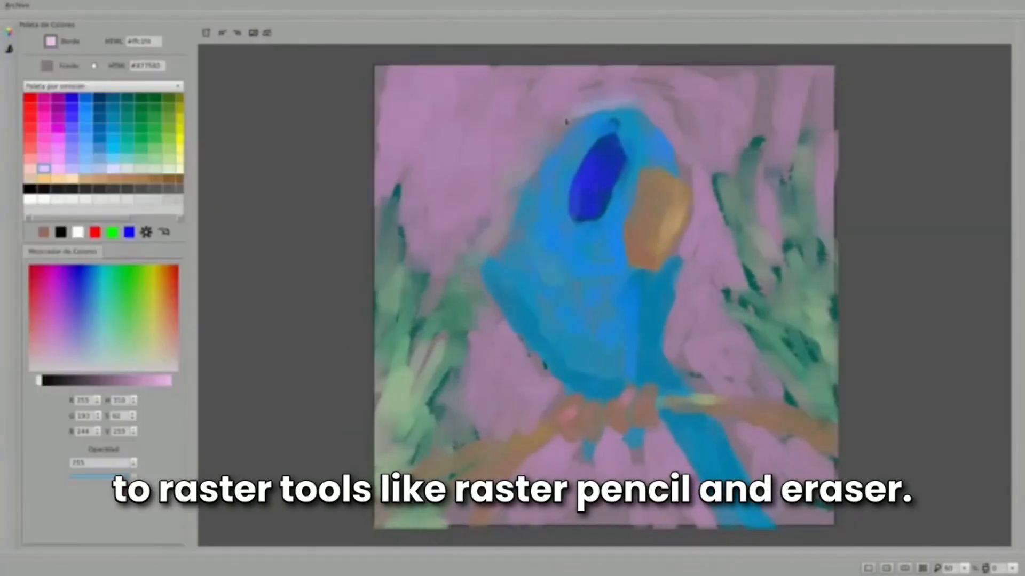
Paint brush strokes over the lower half of the parrot picture, around the body, branch and tail.
{"action": "left_click_drag", "start_coordinate": [545, 369], "coordinate": [510, 414]}
{"action": "left_click_drag", "start_coordinate": [589, 457], "coordinate": [672, 443]}
{"action": "left_click_drag", "start_coordinate": [742, 427], "coordinate": [757, 489]}
{"action": "left_click_drag", "start_coordinate": [641, 464], "coordinate": [662, 448]}
{"action": "left_click_drag", "start_coordinate": [678, 363], "coordinate": [693, 292]}
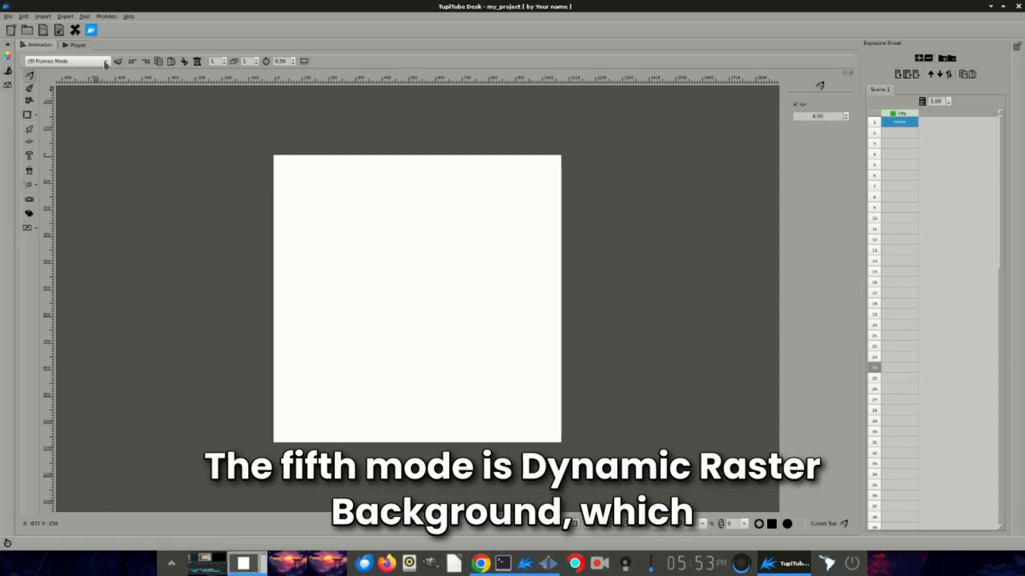
Switch the blank square project to Raster Dynamic BG Mode.
{"action": "left_click", "coordinate": [105, 63]}
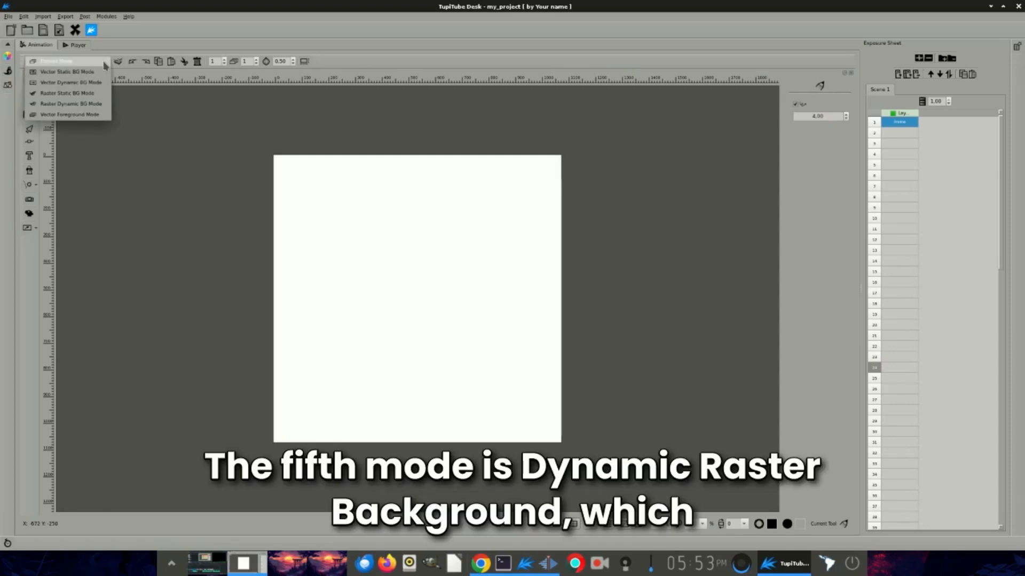
{"action": "left_click", "coordinate": [95, 107]}
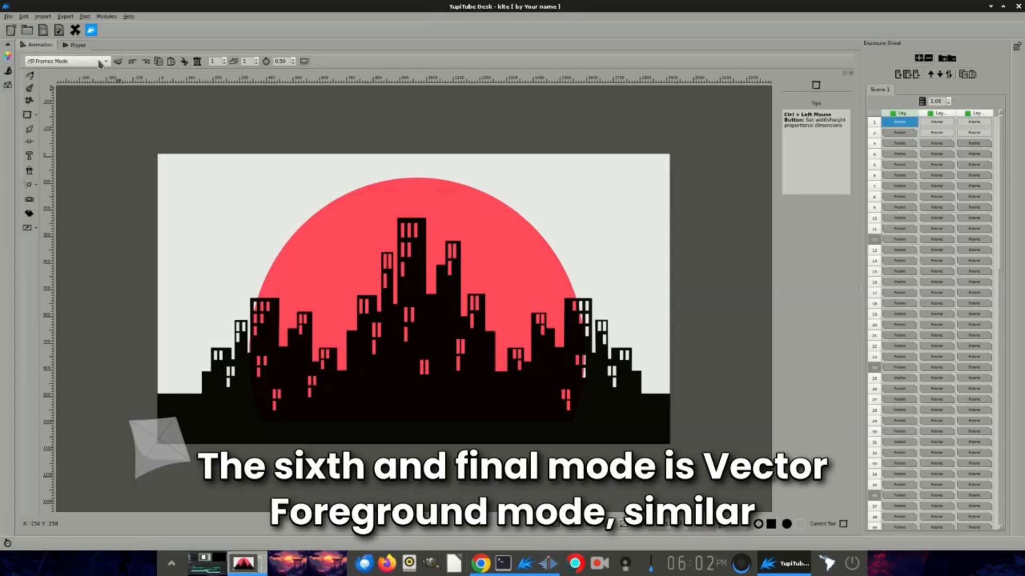
Switch the kite project with the city skyline to Vector Foreground Mode.
{"action": "left_click", "coordinate": [100, 62]}
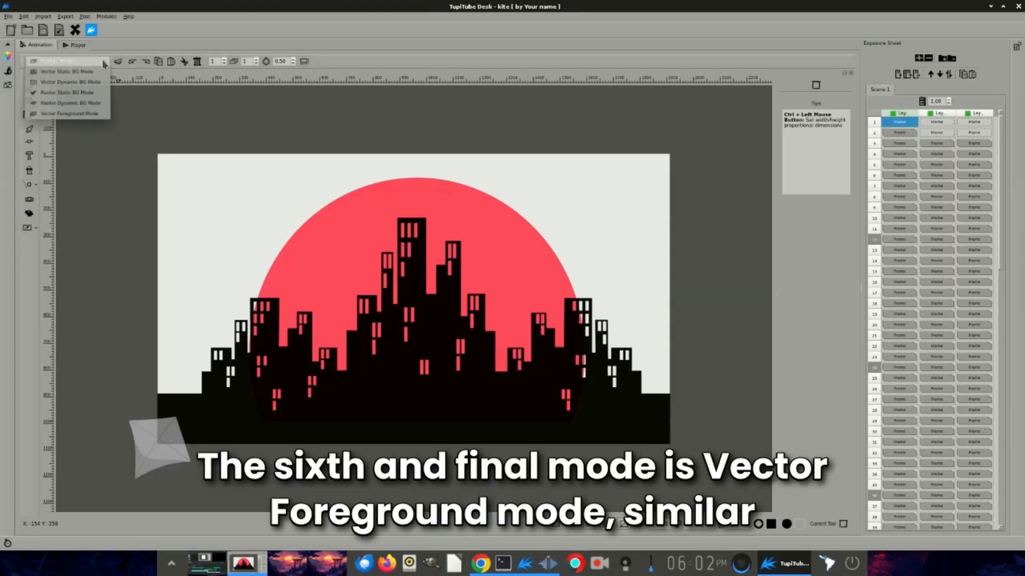
{"action": "left_click", "coordinate": [85, 115]}
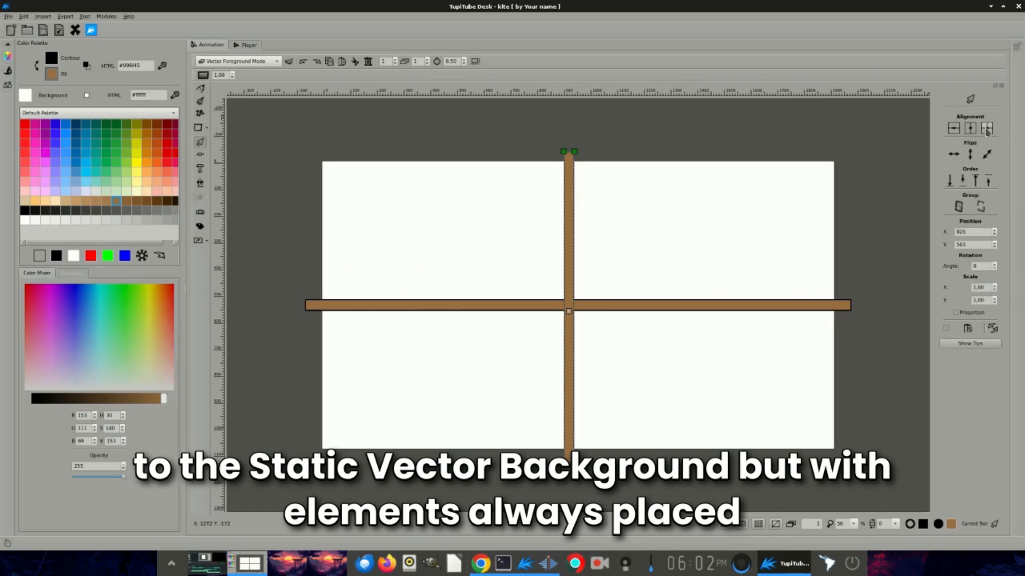
Center the vertical brown bar on the canvas and draw a light blue rectangle across the canvas's lower edge.
{"action": "left_click", "coordinate": [987, 129]}
{"action": "left_click", "coordinate": [65, 182]}
{"action": "left_click", "coordinate": [198, 128]}
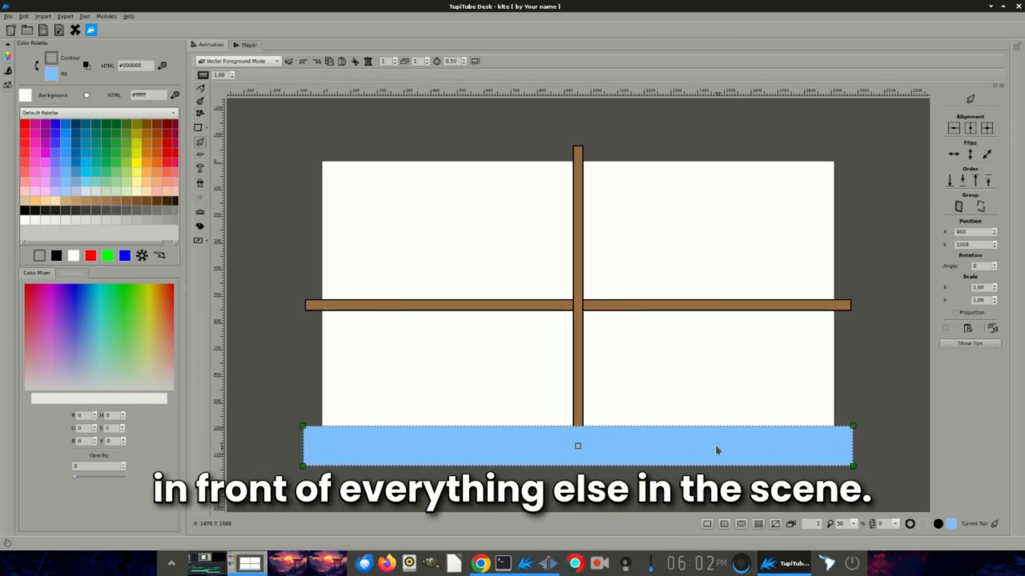
Duplicate the light blue bar, place the copy along the canvas's upper edge, and nudge the original up inside the lower edge.
{"action": "key", "text": "ctrl+c"}
{"action": "key", "text": "ctrl+v"}
{"action": "key", "text": "Up"}
{"action": "key", "text": "Up"}
{"action": "key", "text": "Up"}
{"action": "key", "text": "Up"}
{"action": "key", "text": "Up"}
{"action": "key", "text": "Up"}
{"action": "key", "text": "Up"}
{"action": "key", "text": "Up"}
{"action": "key", "text": "Up"}
{"action": "key", "text": "Up"}
{"action": "left_click", "coordinate": [643, 466]}
{"action": "left_click", "coordinate": [491, 449]}
{"action": "key", "text": "Up"}
{"action": "key", "text": "Up"}
{"action": "key", "text": "Up"}
Draw a vertical light blue bar along the canvas's left edge and adjust its width and position to frame the window.
{"action": "left_click", "coordinate": [199, 129]}
{"action": "left_click_drag", "start_coordinate": [283, 147], "coordinate": [341, 460]}
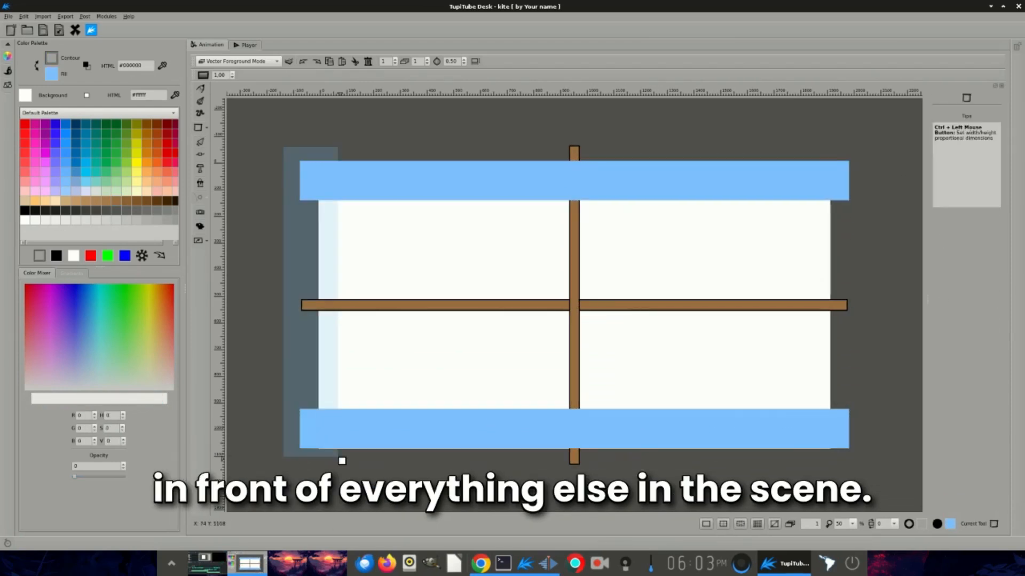
{"action": "key", "text": "o"}
{"action": "left_click_drag", "start_coordinate": [322, 336], "coordinate": [361, 336]}
{"action": "left_click_drag", "start_coordinate": [378, 459], "coordinate": [365, 457]}
{"action": "left_click_drag", "start_coordinate": [349, 307], "coordinate": [337, 309]}
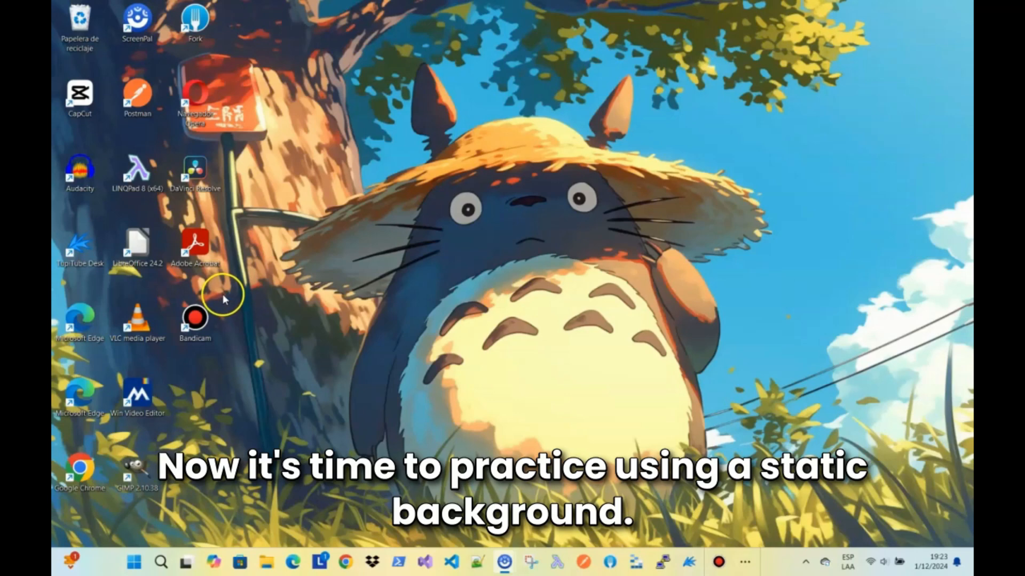
Launch TupiTube Desk and dismiss the Breaking News window.
{"action": "left_click", "coordinate": [98, 251]}
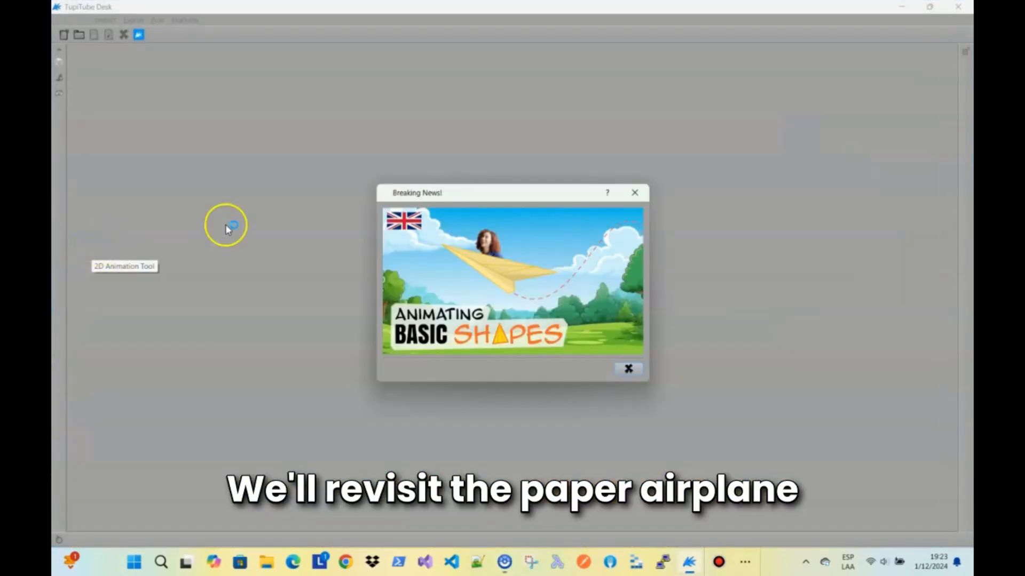
{"action": "left_click", "coordinate": [632, 370]}
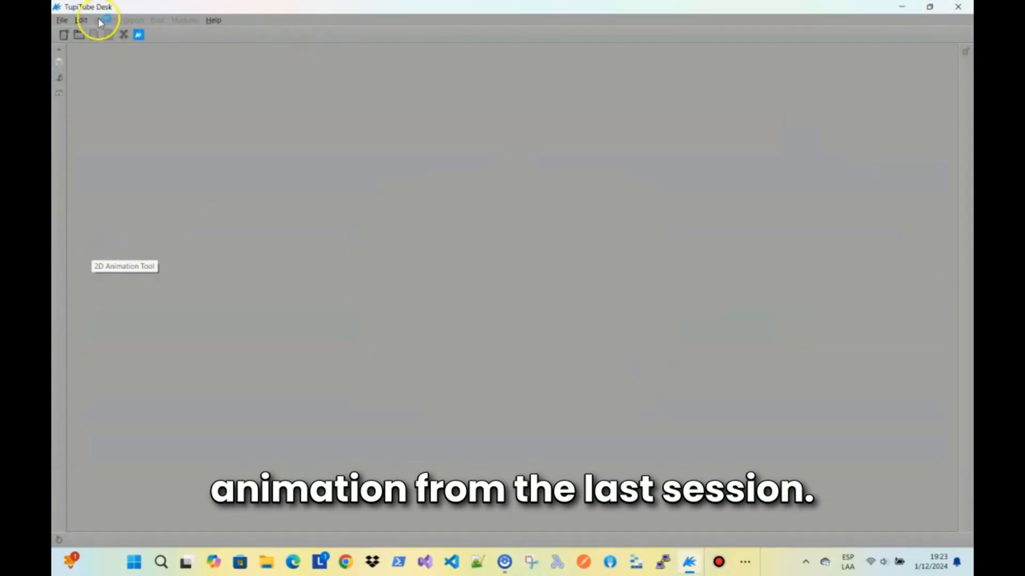
Open the recent project plane and play its paper airplane animation.
{"action": "left_click", "coordinate": [61, 19]}
{"action": "left_click", "coordinate": [84, 76]}
{"action": "left_click", "coordinate": [245, 95]}
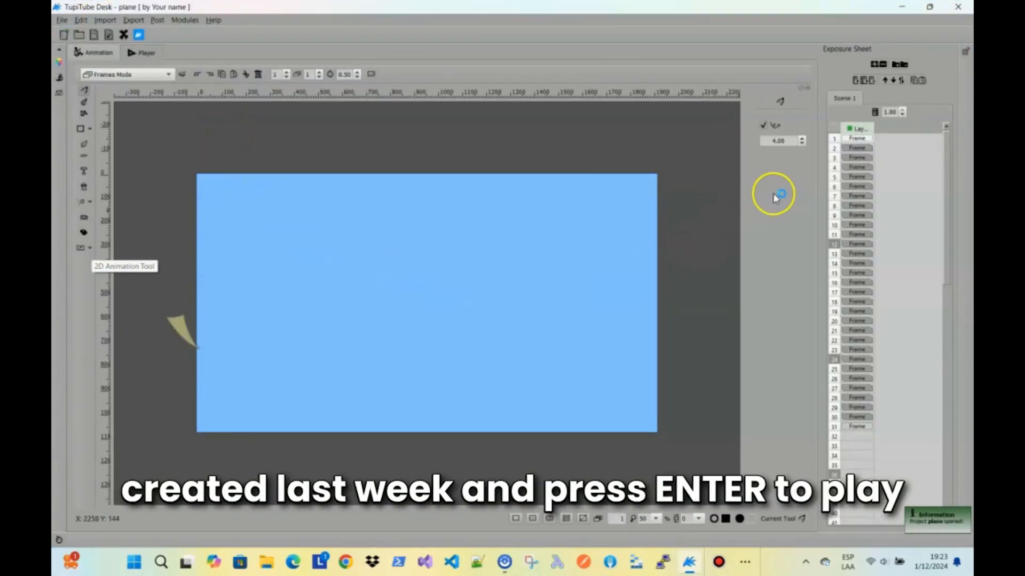
{"action": "key", "text": "Return"}
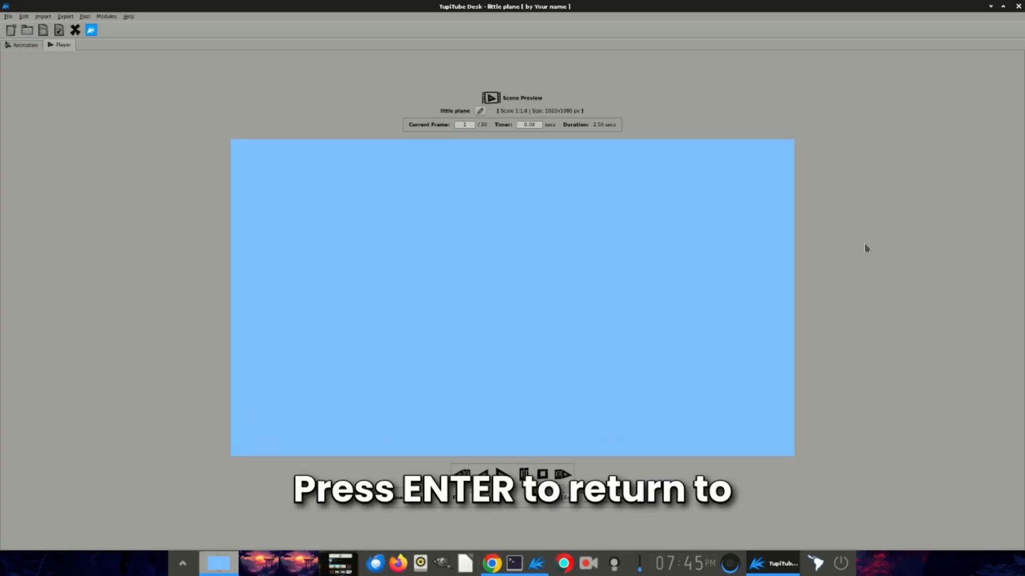
Leave the scene preview and set the little plane project to Vector Static BG Mode.
{"action": "key", "text": "Return"}
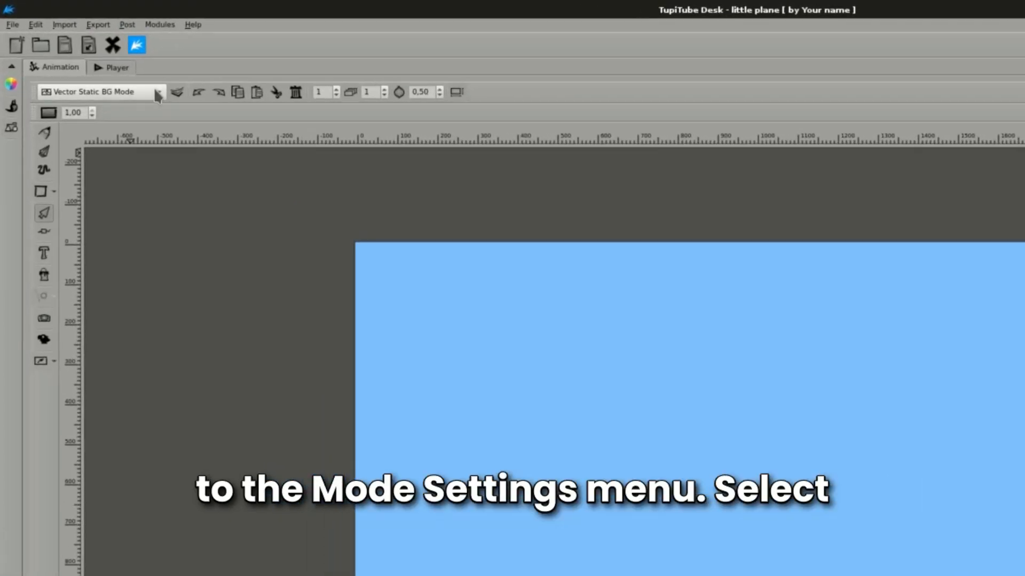
{"action": "left_click", "coordinate": [158, 95]}
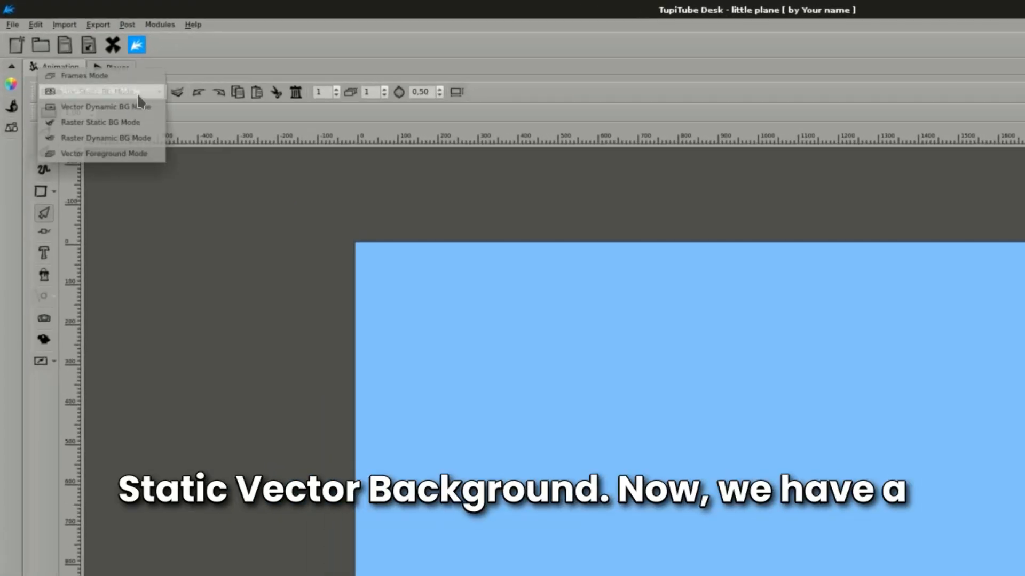
{"action": "left_click", "coordinate": [128, 93]}
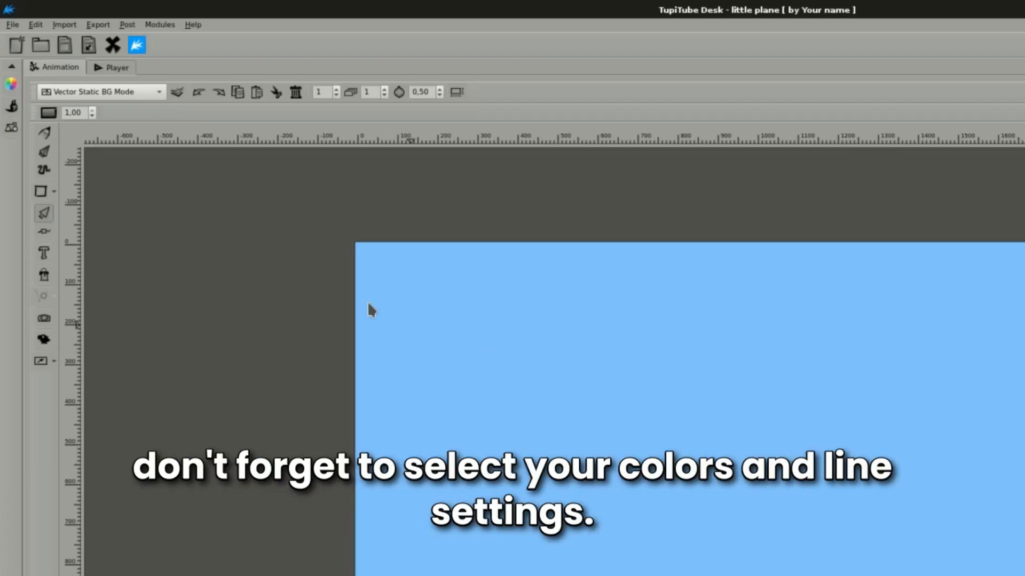
Set the cloud drawing style to a gray contour, white fill and brush thickness 3.
{"action": "left_click", "coordinate": [11, 85]}
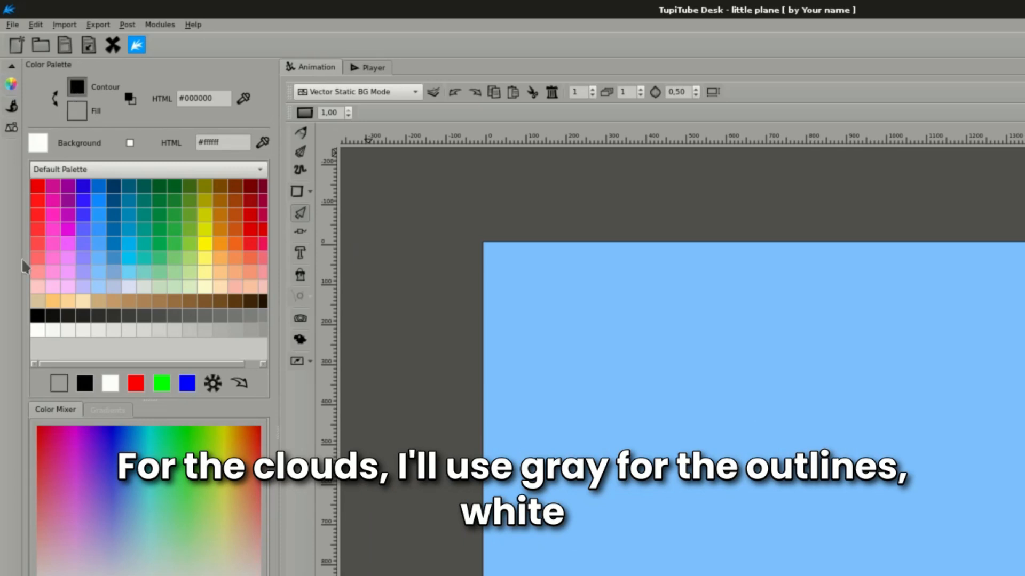
{"action": "left_click", "coordinate": [79, 107]}
{"action": "left_click", "coordinate": [11, 106]}
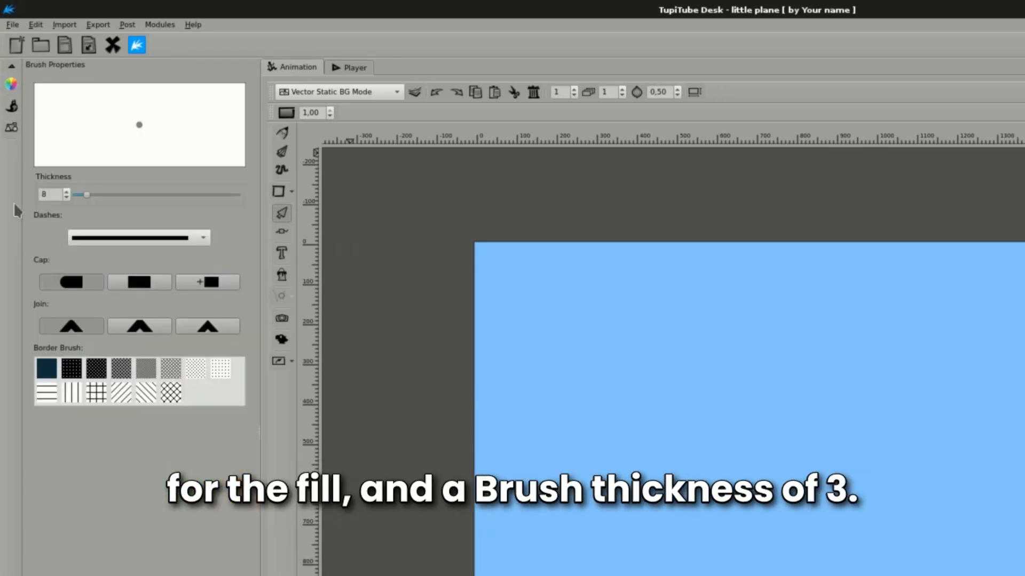
{"action": "key", "text": "BackSpace"}
{"action": "type", "text": "3"}
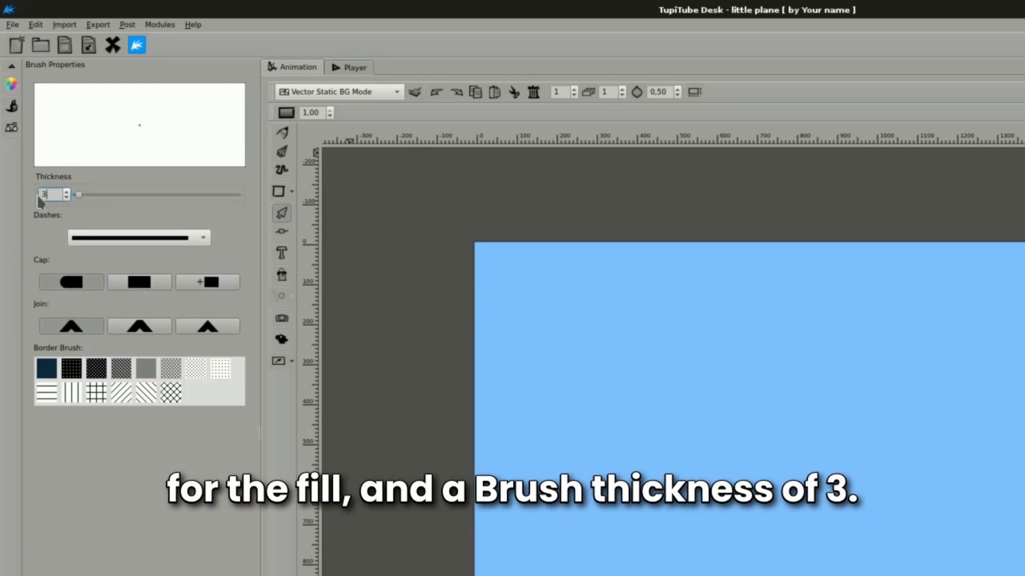
{"action": "left_click", "coordinate": [11, 106]}
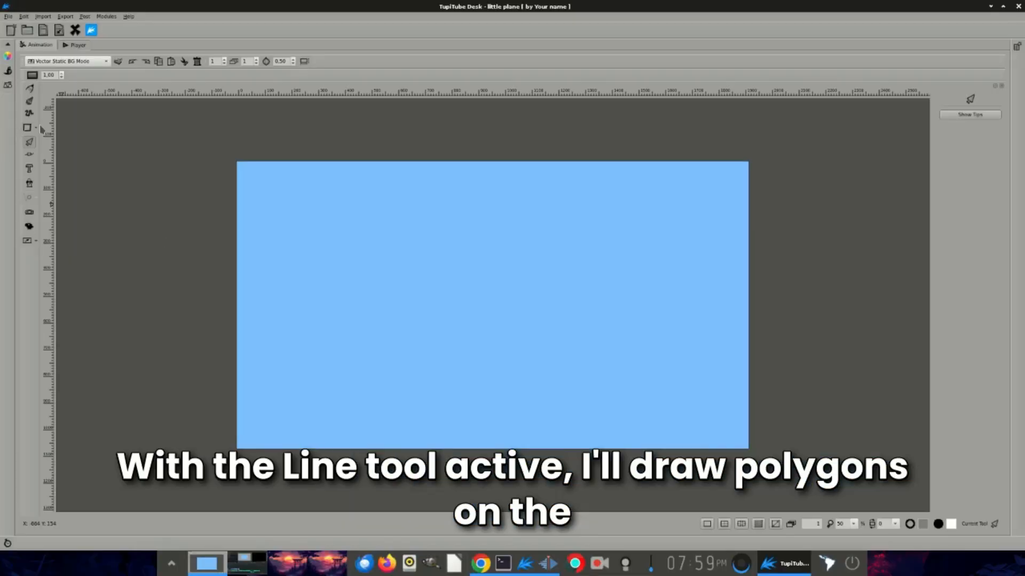
Draw a closed white cloud polygon in the canvas's upper-left area with the Line tool.
{"action": "left_click", "coordinate": [38, 128]}
{"action": "left_click", "coordinate": [52, 149]}
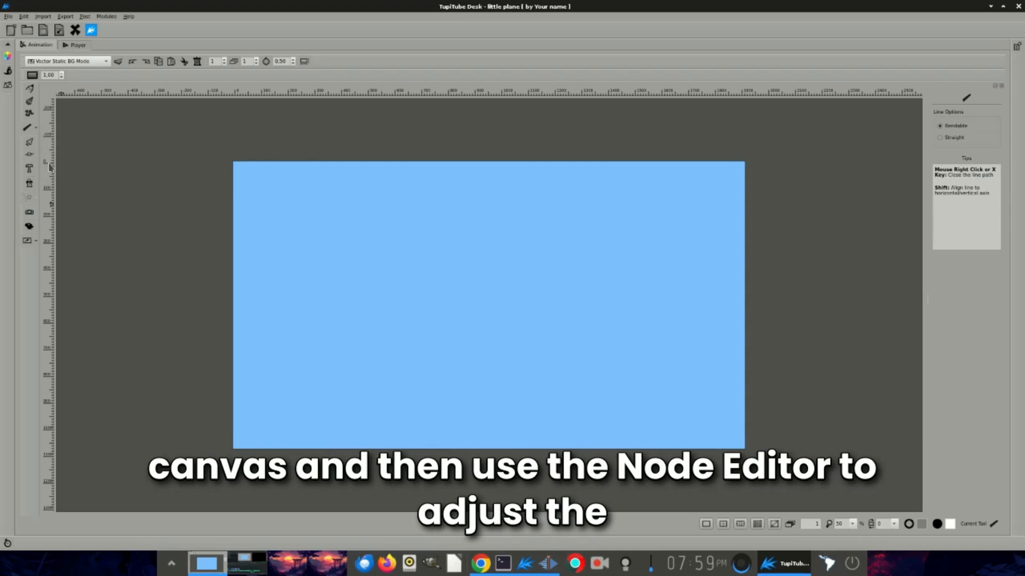
{"action": "left_click", "coordinate": [375, 225]}
{"action": "left_click", "coordinate": [401, 241]}
{"action": "left_click", "coordinate": [384, 271]}
{"action": "left_click", "coordinate": [346, 269]}
{"action": "left_click", "coordinate": [324, 285]}
{"action": "left_click", "coordinate": [289, 275]}
{"action": "right_click", "coordinate": [283, 250]}
Curve the upper-left polygon's segments with the Nodes Editor to form rounded cloud lobes.
{"action": "left_click", "coordinate": [29, 155]}
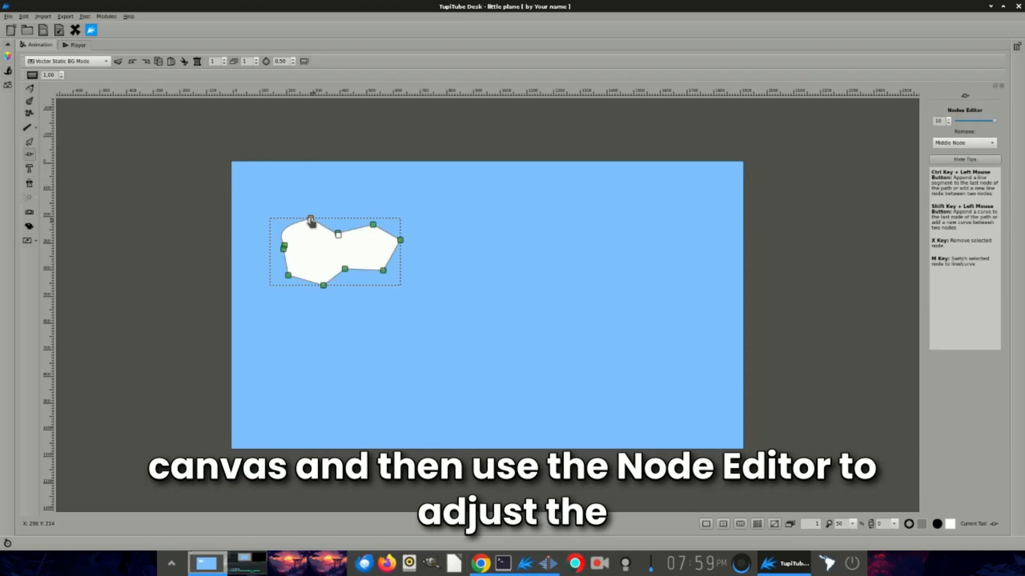
{"action": "left_click_drag", "start_coordinate": [385, 275], "coordinate": [419, 272]}
{"action": "left_click_drag", "start_coordinate": [347, 272], "coordinate": [337, 294]}
{"action": "left_click_drag", "start_coordinate": [323, 285], "coordinate": [307, 311]}
{"action": "left_click_drag", "start_coordinate": [289, 275], "coordinate": [271, 254]}
Draw a second, larger closed cloud polygon just right of the canvas center with the Line tool.
{"action": "left_click", "coordinate": [611, 274]}
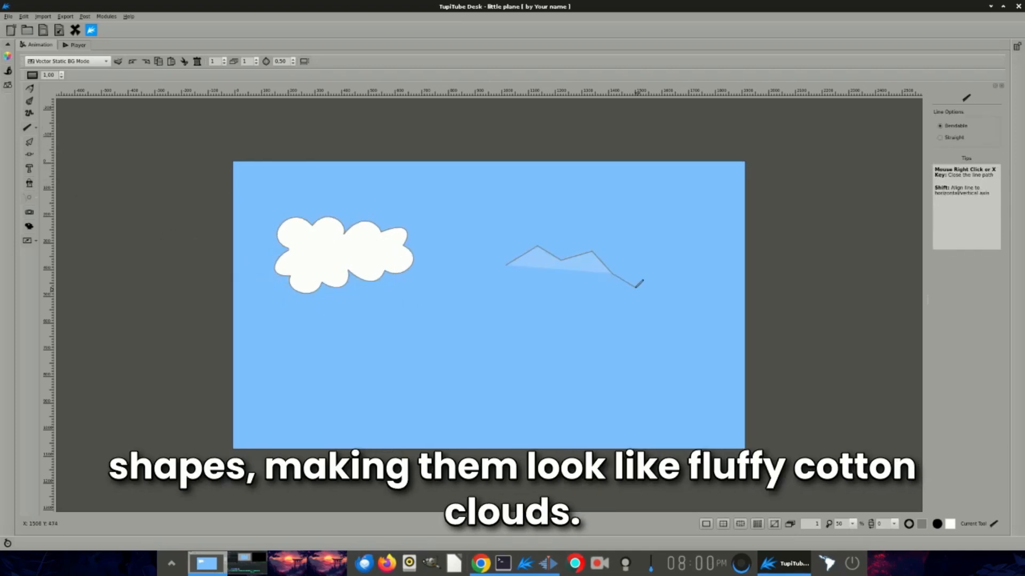
{"action": "left_click", "coordinate": [635, 288]}
{"action": "left_click", "coordinate": [611, 307]}
{"action": "left_click", "coordinate": [572, 308]}
{"action": "left_click", "coordinate": [553, 328]}
{"action": "left_click", "coordinate": [518, 304]}
{"action": "left_click", "coordinate": [488, 309]}
{"action": "left_click", "coordinate": [480, 274]}
{"action": "left_click", "coordinate": [490, 252]}
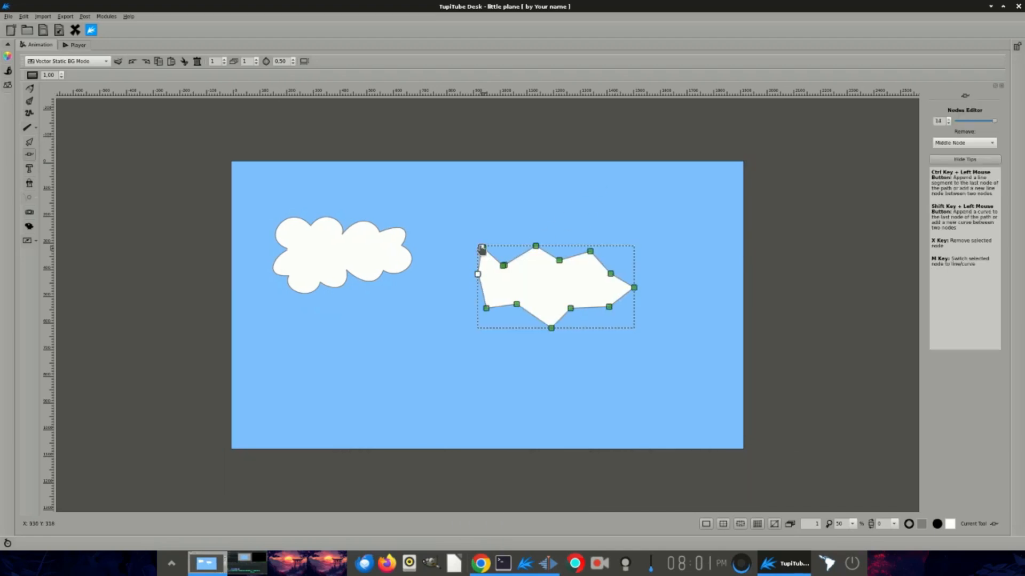
Bend the center-right polygon's edges into fluffy lobes with the Nodes Editor.
{"action": "left_click_drag", "start_coordinate": [537, 247], "coordinate": [536, 254]}
{"action": "left_click_drag", "start_coordinate": [559, 261], "coordinate": [594, 259]}
{"action": "left_click_drag", "start_coordinate": [610, 274], "coordinate": [633, 294]}
{"action": "left_click_drag", "start_coordinate": [609, 307], "coordinate": [629, 327]}
{"action": "left_click_drag", "start_coordinate": [570, 309], "coordinate": [606, 331]}
{"action": "left_click_drag", "start_coordinate": [552, 328], "coordinate": [505, 266]}
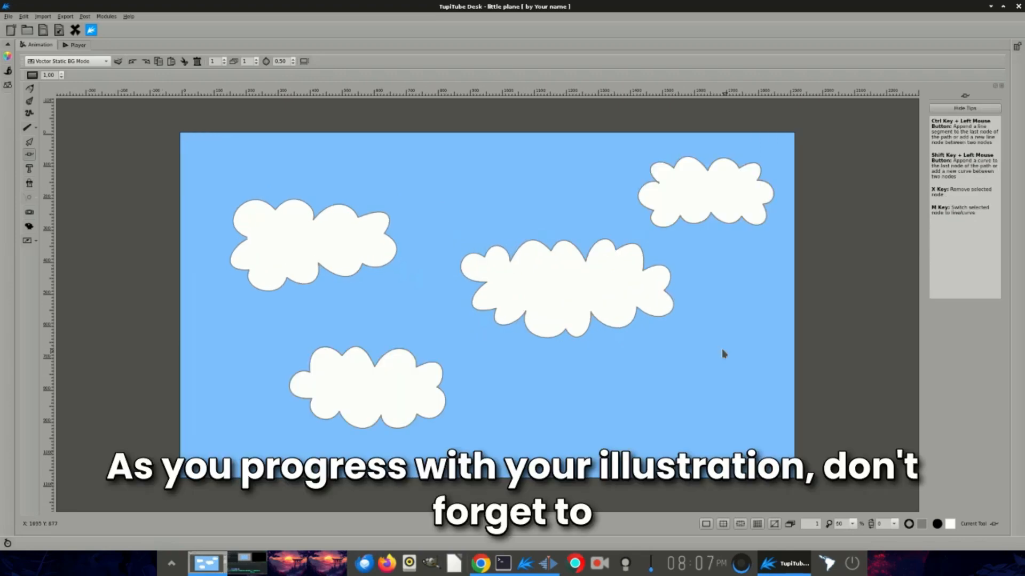
Refine the upper-left cloud's lower-left curve and round the polygon crossing the canvas's right edge into a cloud.
{"action": "key", "text": "ctrl+2"}
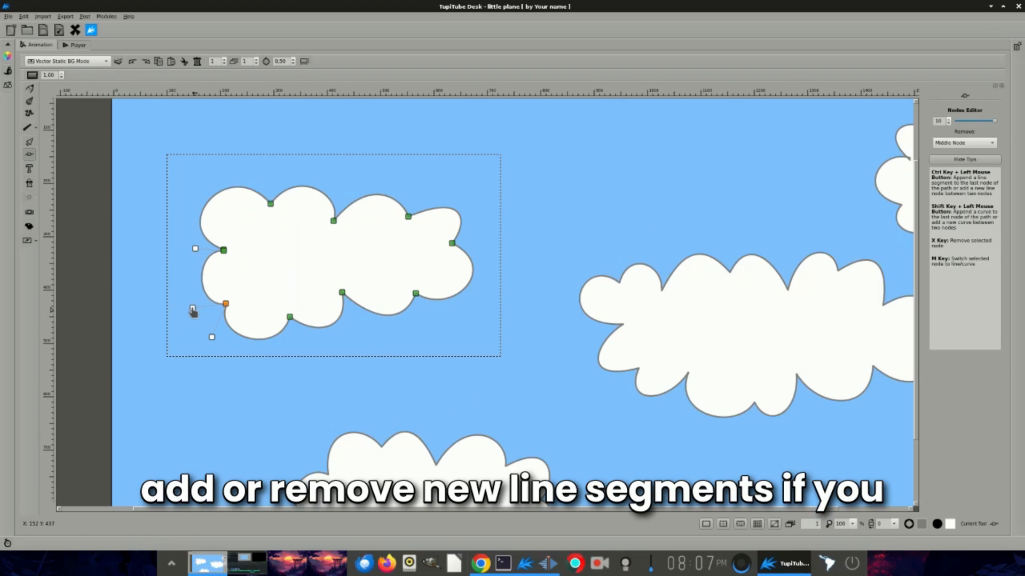
{"action": "left_click_drag", "start_coordinate": [183, 305], "coordinate": [180, 308]}
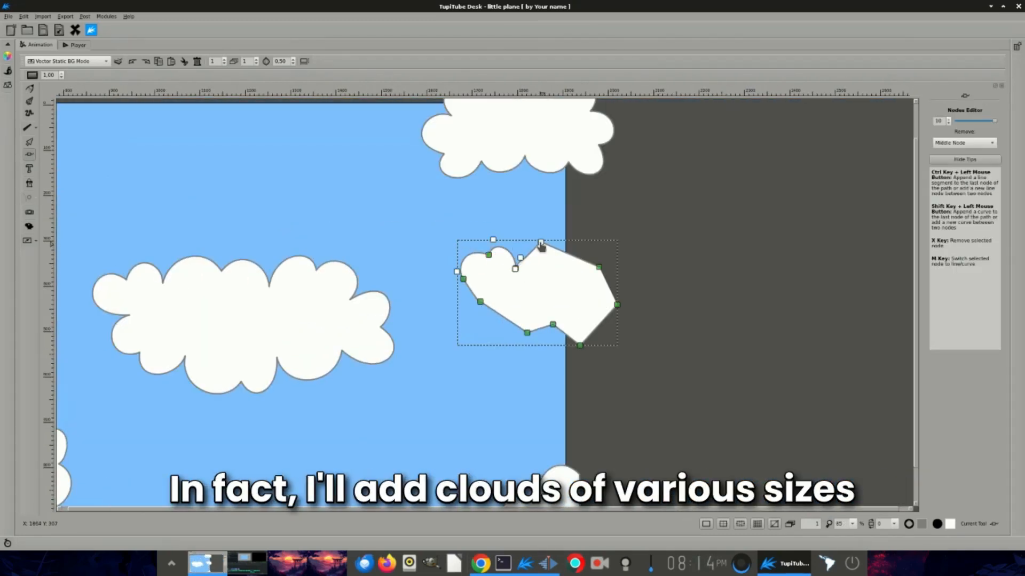
{"action": "mouse_move", "coordinate": [541, 244]}
{"action": "left_mouse_down"}
{"action": "mouse_move", "coordinate": [609, 299]}
{"action": "mouse_move", "coordinate": [579, 355]}
{"action": "mouse_move", "coordinate": [450, 276]}
{"action": "mouse_move", "coordinate": [533, 260]}
{"action": "left_mouse_up"}
{"action": "left_click_drag", "start_coordinate": [555, 325], "coordinate": [515, 328]}
{"action": "left_click", "coordinate": [652, 361]}
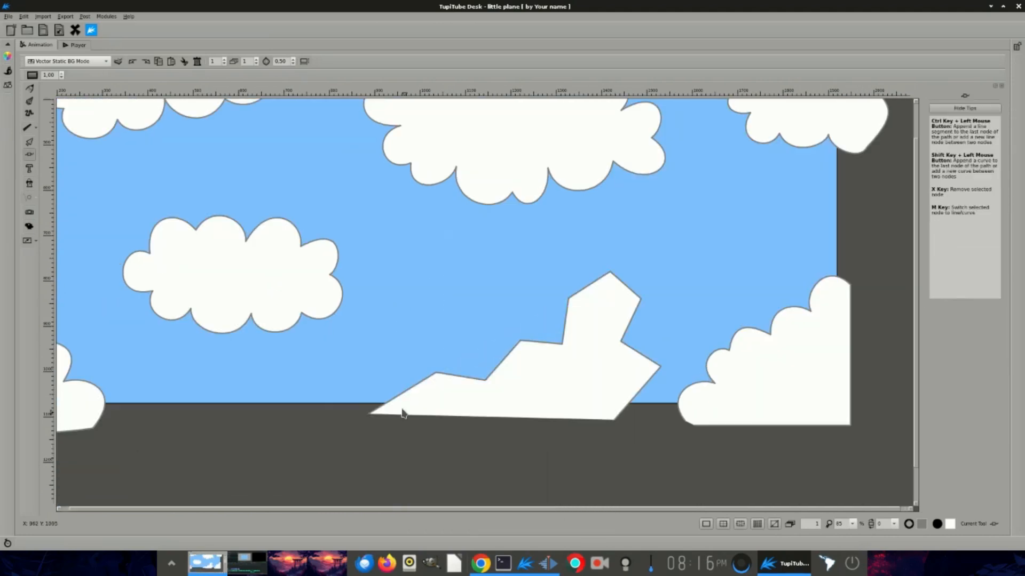
Round the polygons crossing the canvas's bottom and top edges into cloud shapes with the Nodes Editor.
{"action": "mouse_move", "coordinate": [401, 412]}
{"action": "left_mouse_down"}
{"action": "mouse_move", "coordinate": [608, 278]}
{"action": "mouse_move", "coordinate": [646, 315]}
{"action": "mouse_move", "coordinate": [638, 428]}
{"action": "mouse_move", "coordinate": [535, 319]}
{"action": "left_mouse_up"}
{"action": "left_click", "coordinate": [670, 208]}
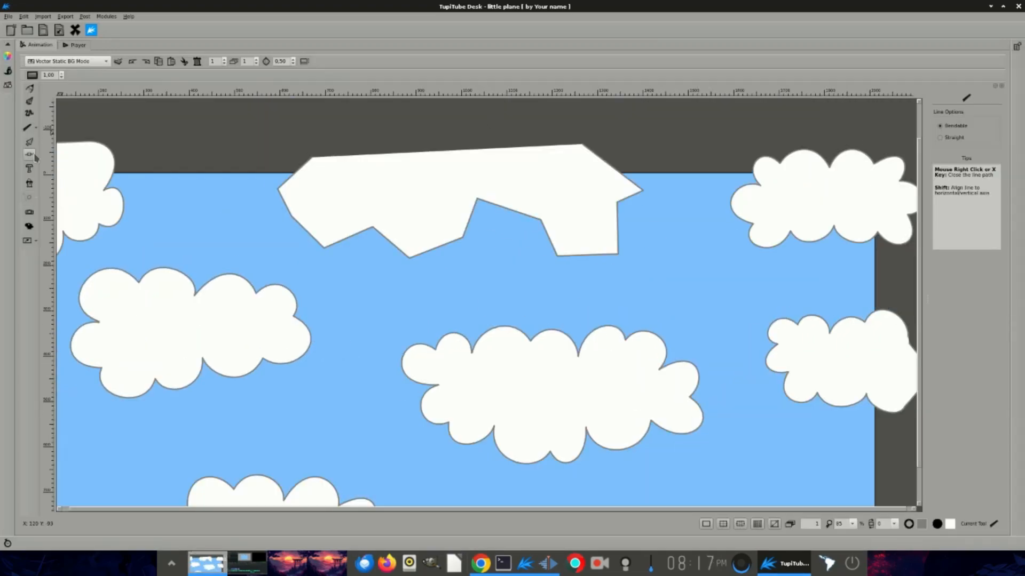
{"action": "left_click", "coordinate": [30, 154]}
{"action": "left_click_drag", "start_coordinate": [277, 189], "coordinate": [286, 237]}
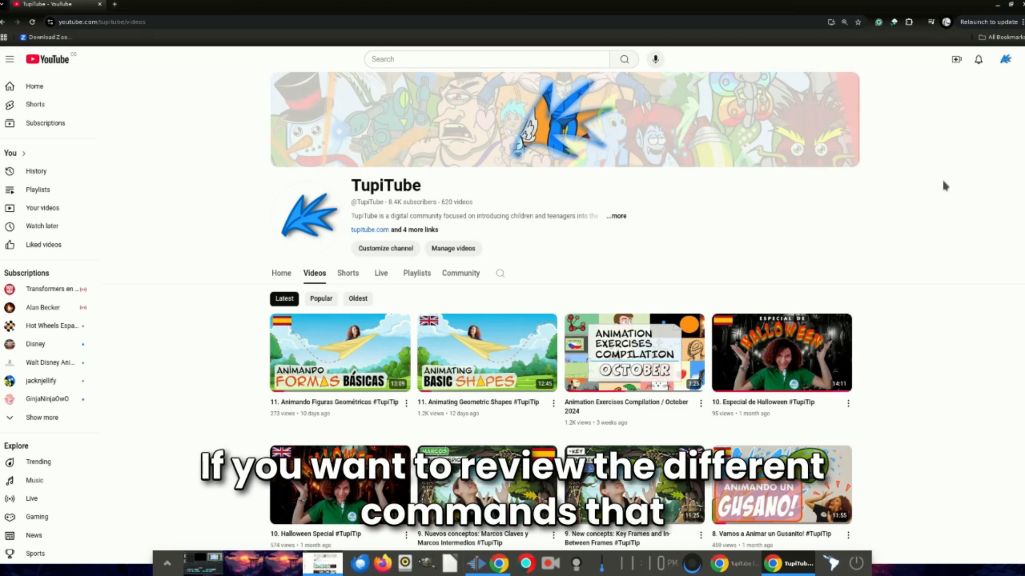
Switch to YouTube and browse the TupiTube channel's videos for the Nodes Editor tutorial.
{"action": "scroll", "coordinate": [944, 185], "scroll_direction": "down", "scroll_amount": 5}
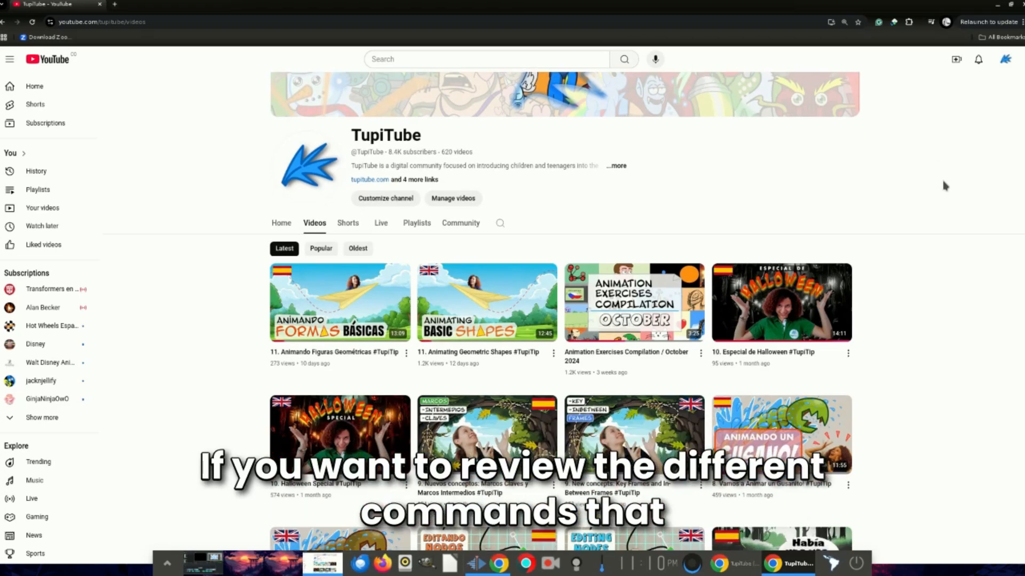
{"action": "scroll", "coordinate": [944, 185], "scroll_direction": "down", "scroll_amount": 2}
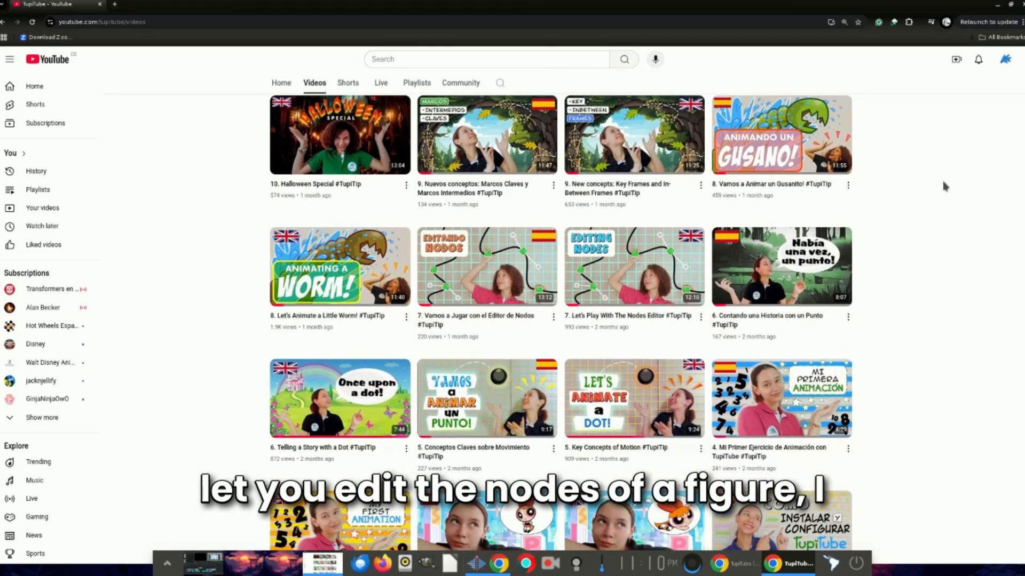
{"action": "mouse_move", "coordinate": [647, 287]}
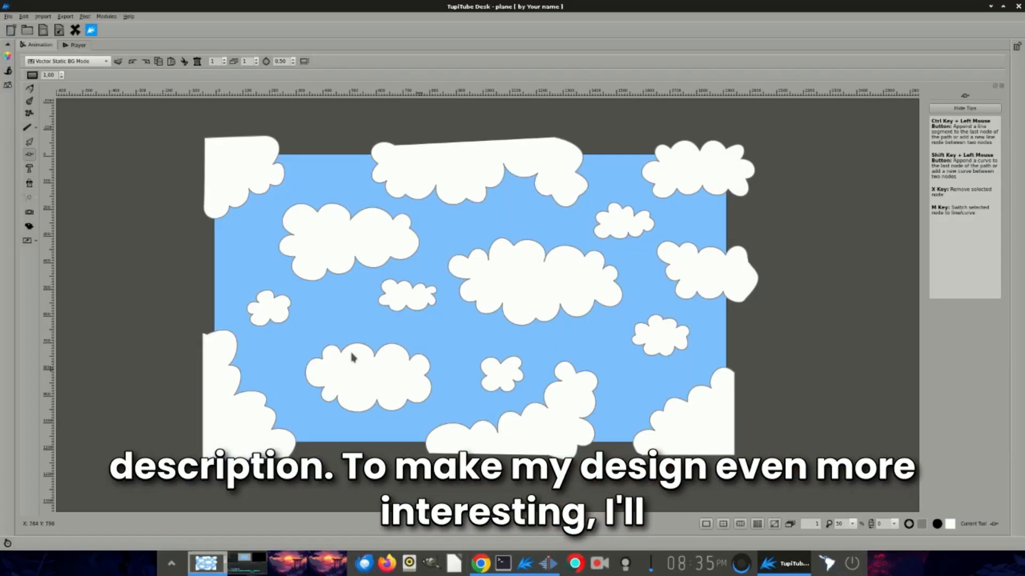
Set the drawing style to a transparent contour and a black fill with opacity 20.
{"action": "left_click", "coordinate": [7, 57]}
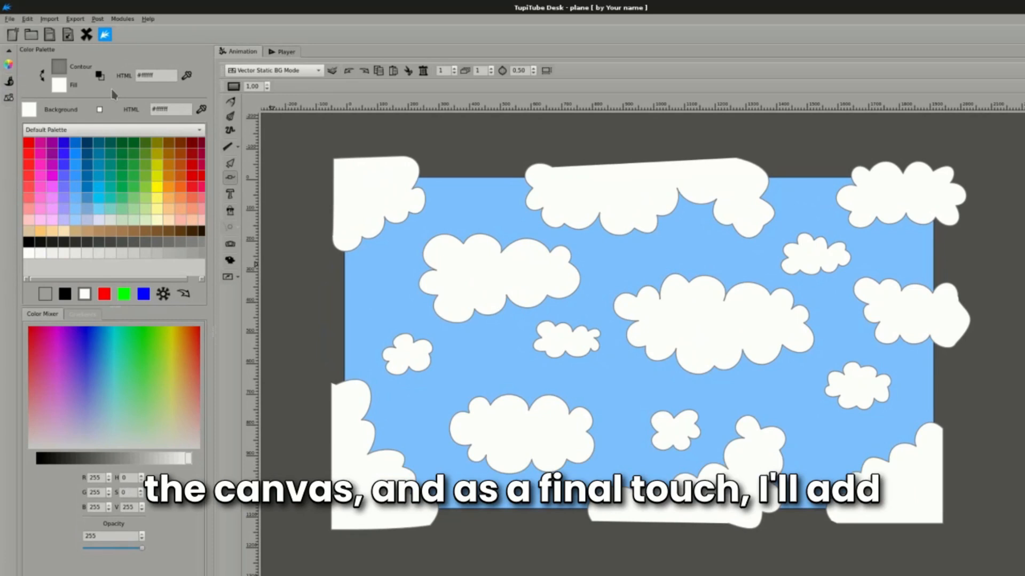
{"action": "left_click", "coordinate": [59, 63]}
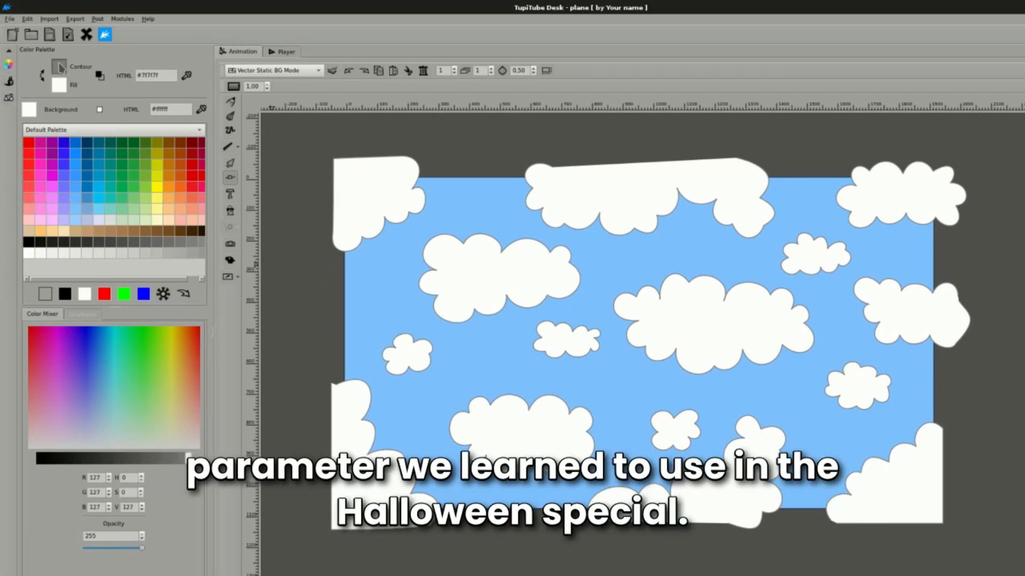
{"action": "left_click", "coordinate": [46, 297]}
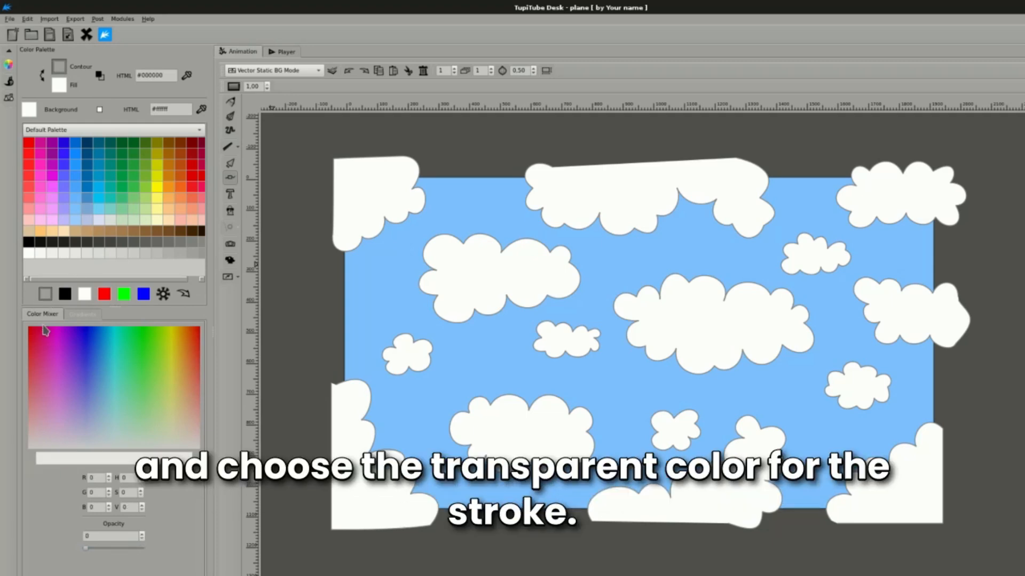
{"action": "left_click", "coordinate": [61, 86]}
{"action": "left_click", "coordinate": [64, 294]}
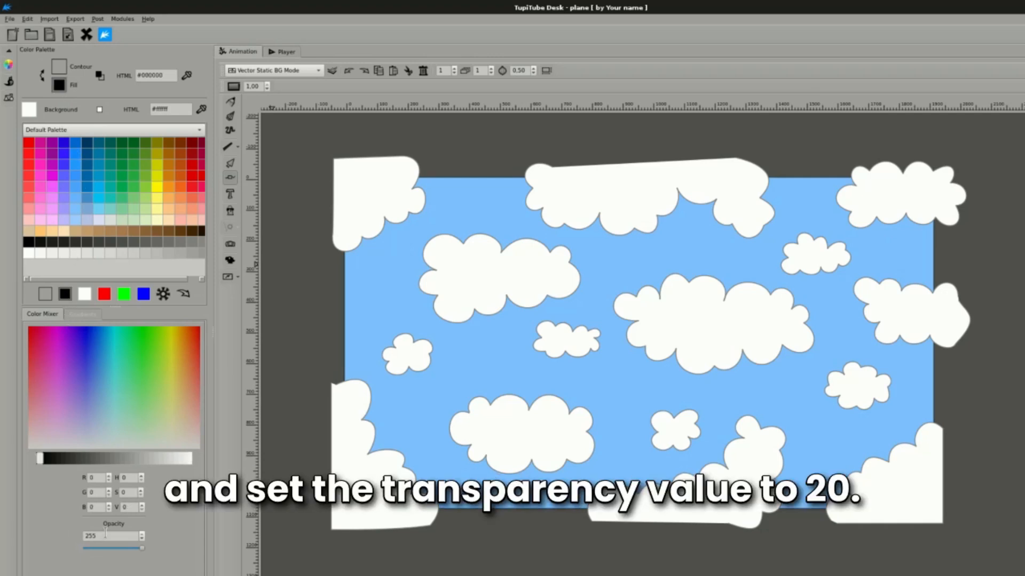
{"action": "type", "text": "20"}
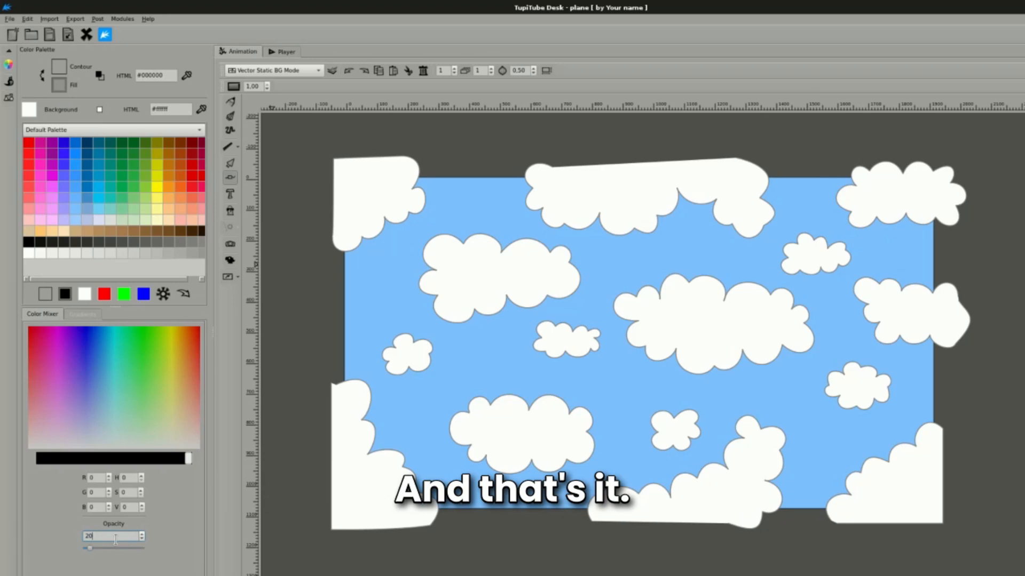
{"action": "key", "text": "Return"}
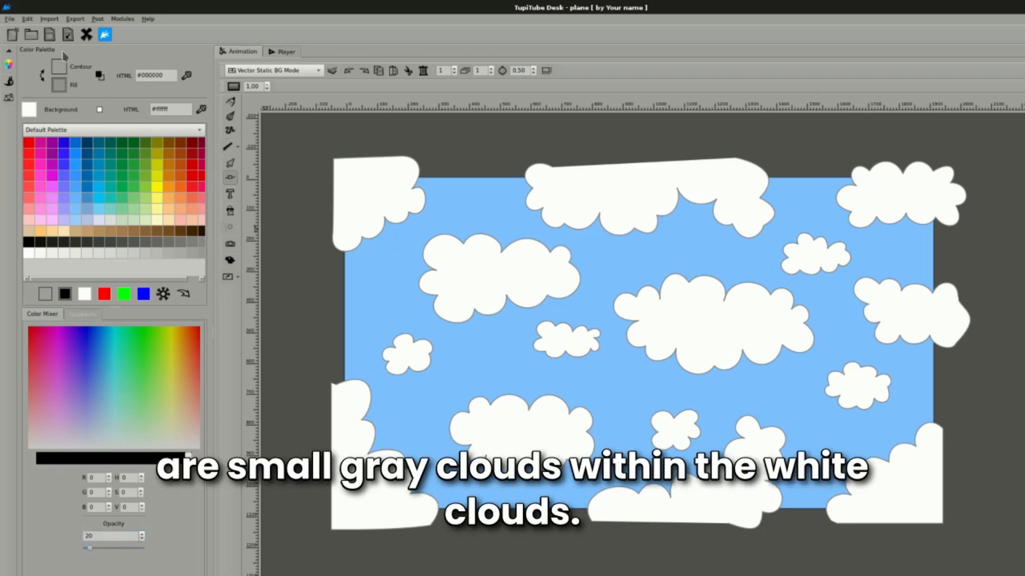
{"action": "left_click", "coordinate": [10, 65]}
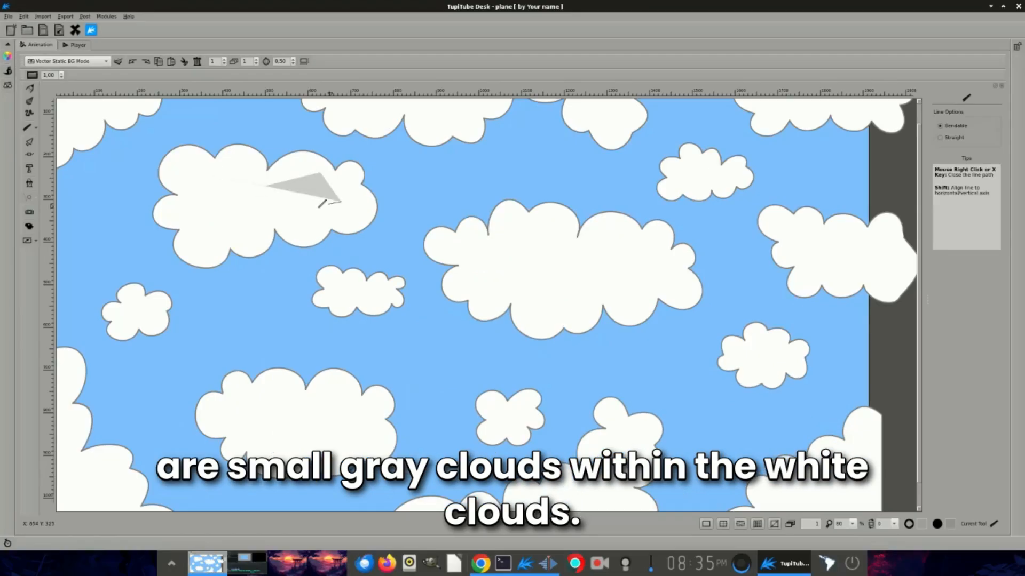
Draw a translucent gray shape inside the large upper-left cloud and round its edges into lobes.
{"action": "left_click", "coordinate": [210, 174]}
{"action": "left_click", "coordinate": [322, 182]}
{"action": "left_click_drag", "start_coordinate": [323, 181], "coordinate": [344, 172]}
{"action": "left_click", "coordinate": [275, 219]}
{"action": "left_click_drag", "start_coordinate": [226, 231], "coordinate": [206, 263]}
{"action": "left_click", "coordinate": [207, 206]}
{"action": "left_click_drag", "start_coordinate": [213, 181], "coordinate": [190, 192]}
{"action": "left_click_drag", "start_coordinate": [264, 187], "coordinate": [264, 192]}
{"action": "left_click_drag", "start_coordinate": [320, 181], "coordinate": [291, 160]}
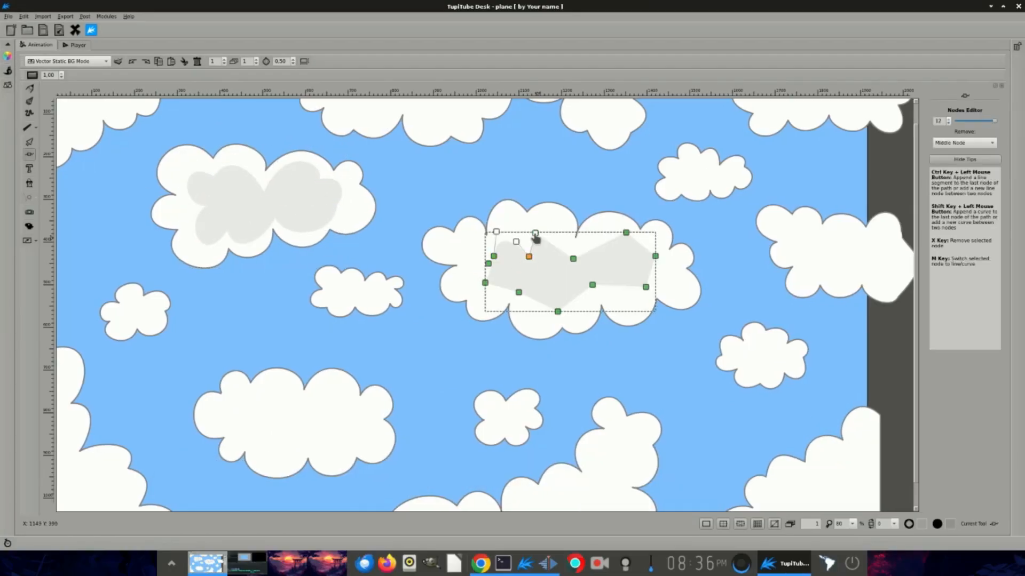
Curve the gray polygon inside the large center-right cloud into rounded shading lobes.
{"action": "left_click_drag", "start_coordinate": [657, 295], "coordinate": [647, 320]}
{"action": "left_click_drag", "start_coordinate": [593, 285], "coordinate": [602, 286]}
{"action": "left_click_drag", "start_coordinate": [558, 311], "coordinate": [507, 321]}
{"action": "left_click_drag", "start_coordinate": [485, 282], "coordinate": [457, 277]}
{"action": "left_click", "coordinate": [529, 257]}
{"action": "key", "text": "x"}
{"action": "left_click_drag", "start_coordinate": [496, 232], "coordinate": [504, 216]}
{"action": "key", "text": "Escape"}
{"action": "left_click", "coordinate": [559, 247]}
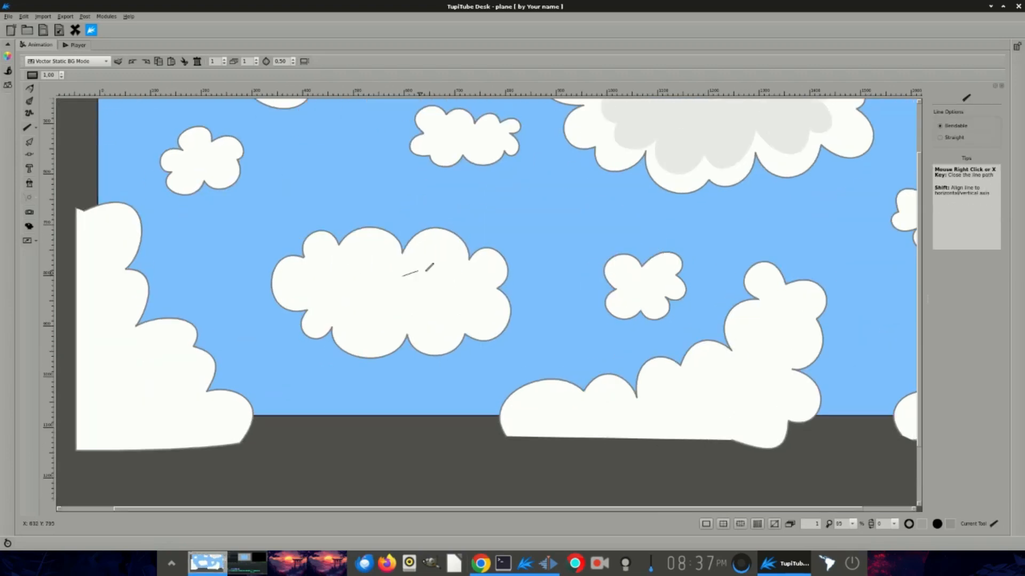
Draw a gray polygon inside the large lower-left cloud and round its edges to follow the lobes.
{"action": "left_click", "coordinate": [454, 264]}
{"action": "left_click_drag", "start_coordinate": [477, 294], "coordinate": [475, 295]}
{"action": "left_click_drag", "start_coordinate": [443, 328], "coordinate": [453, 320]}
{"action": "left_click_drag", "start_coordinate": [404, 317], "coordinate": [434, 362]}
{"action": "left_click", "coordinate": [359, 331]}
{"action": "key", "text": "x"}
{"action": "left_click_drag", "start_coordinate": [323, 302], "coordinate": [350, 314]}
{"action": "left_click_drag", "start_coordinate": [343, 268], "coordinate": [337, 280]}
{"action": "left_click_drag", "start_coordinate": [402, 276], "coordinate": [398, 274]}
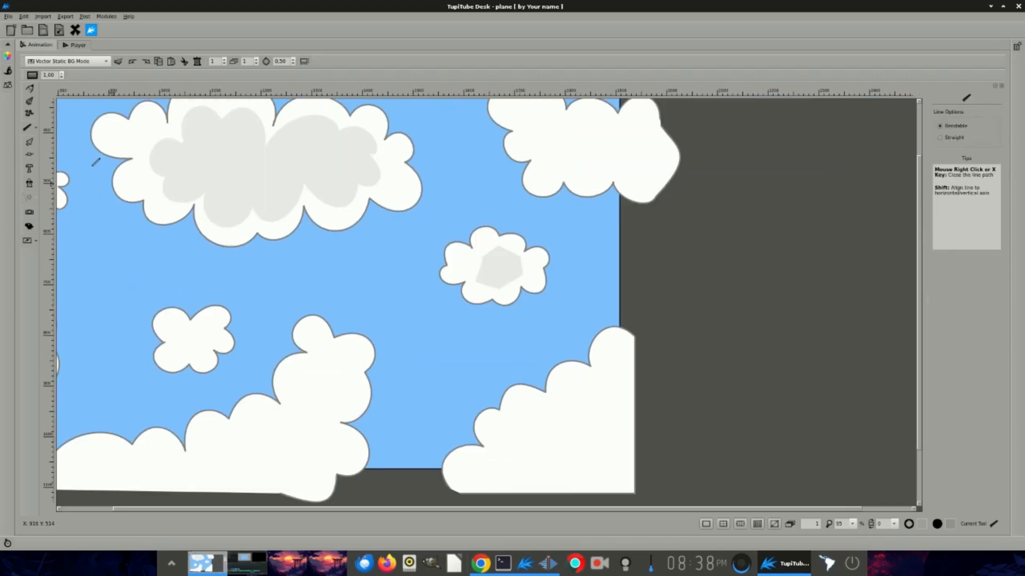
Add gray shading to the small cloud near the right edge and the cloud in the canvas's upper-right corner.
{"action": "left_click", "coordinate": [481, 267]}
{"action": "left_click", "coordinate": [473, 282]}
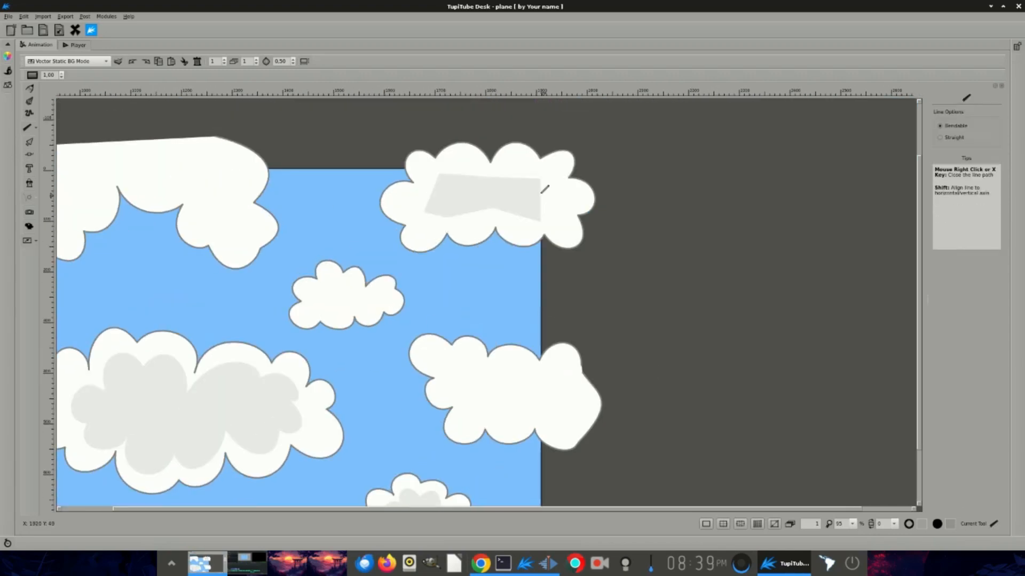
{"action": "key", "text": "n"}
{"action": "left_click", "coordinate": [481, 198]}
{"action": "left_click_drag", "start_coordinate": [447, 217], "coordinate": [497, 211]}
{"action": "left_click_drag", "start_coordinate": [540, 221], "coordinate": [547, 218]}
{"action": "left_click", "coordinate": [438, 174]}
{"action": "left_click_drag", "start_coordinate": [540, 179], "coordinate": [538, 179]}
{"action": "left_click", "coordinate": [546, 218]}
{"action": "left_click_drag", "start_coordinate": [546, 218], "coordinate": [371, 160]}
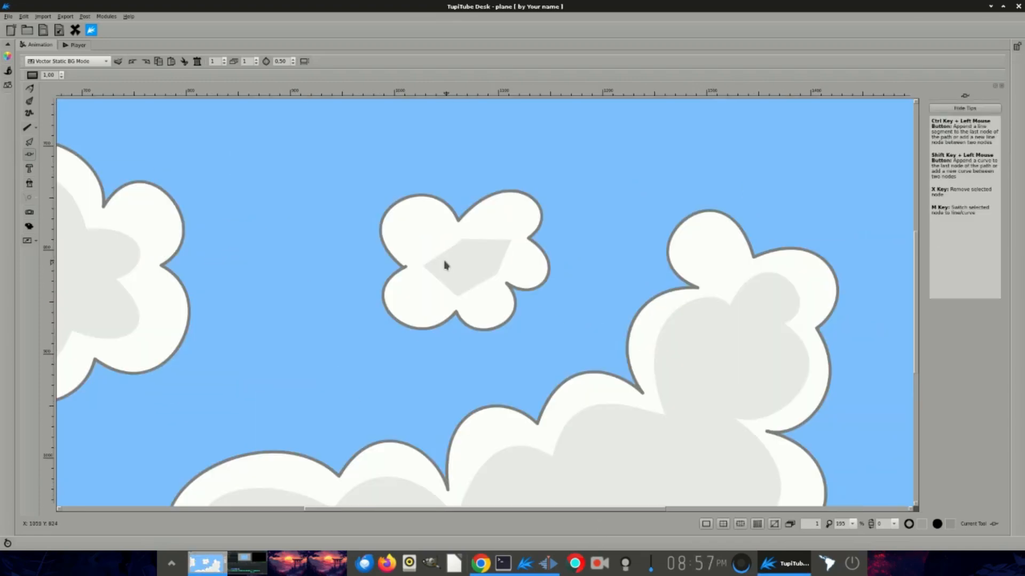
Round the gray polygon inside the small four-lobed cloud near the canvas's bottom center.
{"action": "left_click", "coordinate": [444, 262]}
{"action": "left_click_drag", "start_coordinate": [462, 240], "coordinate": [434, 215]}
{"action": "left_click_drag", "start_coordinate": [510, 241], "coordinate": [538, 260]}
{"action": "left_click_drag", "start_coordinate": [425, 265], "coordinate": [462, 236]}
{"action": "left_click_drag", "start_coordinate": [512, 240], "coordinate": [544, 268]}
{"action": "left_click", "coordinate": [592, 272]}
Draw a stepped gray shading polygon over the cloud in the canvas's lower-right corner with the Line tool.
{"action": "scroll", "coordinate": [725, 290], "scroll_direction": "down", "scroll_amount": 10}
{"action": "scroll", "coordinate": [724, 290], "scroll_direction": "up", "scroll_amount": 3}
{"action": "key", "text": "l"}
{"action": "left_click", "coordinate": [457, 463]}
{"action": "left_click", "coordinate": [491, 425]}
{"action": "left_click", "coordinate": [494, 382]}
{"action": "left_click", "coordinate": [546, 373]}
{"action": "left_click", "coordinate": [592, 324]}
{"action": "left_click", "coordinate": [647, 305]}
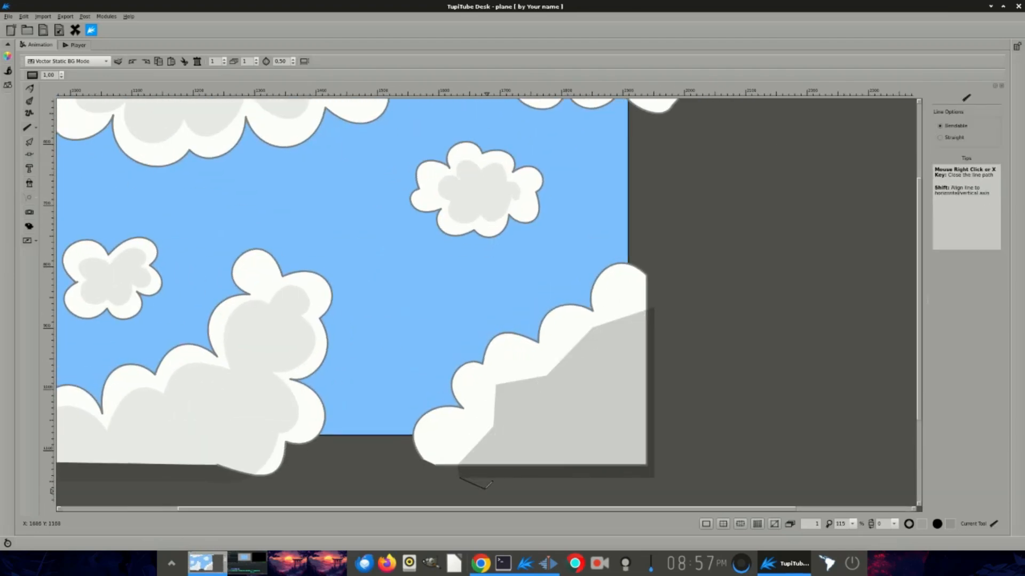
Curve the lower-right corner shading's stepped edge into lobes that follow the white cloud.
{"action": "left_click_drag", "start_coordinate": [490, 267], "coordinate": [488, 254]}
{"action": "left_click_drag", "start_coordinate": [543, 210], "coordinate": [551, 210]}
{"action": "left_click", "coordinate": [616, 188]}
{"action": "left_click_drag", "start_coordinate": [488, 255], "coordinate": [499, 249]}
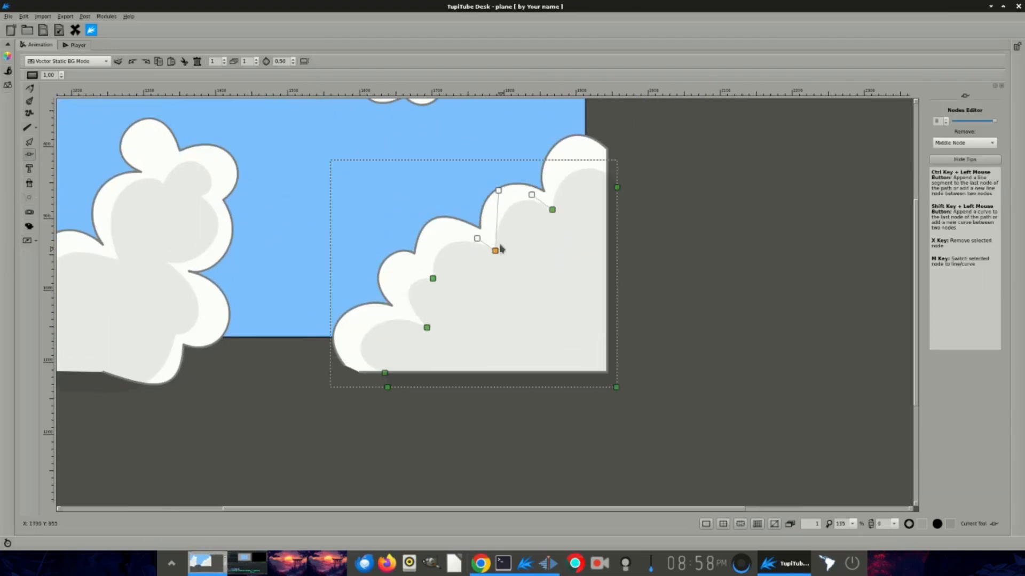
{"action": "left_click", "coordinate": [691, 270]}
{"action": "scroll", "coordinate": [691, 270], "scroll_direction": "down", "scroll_amount": 8}
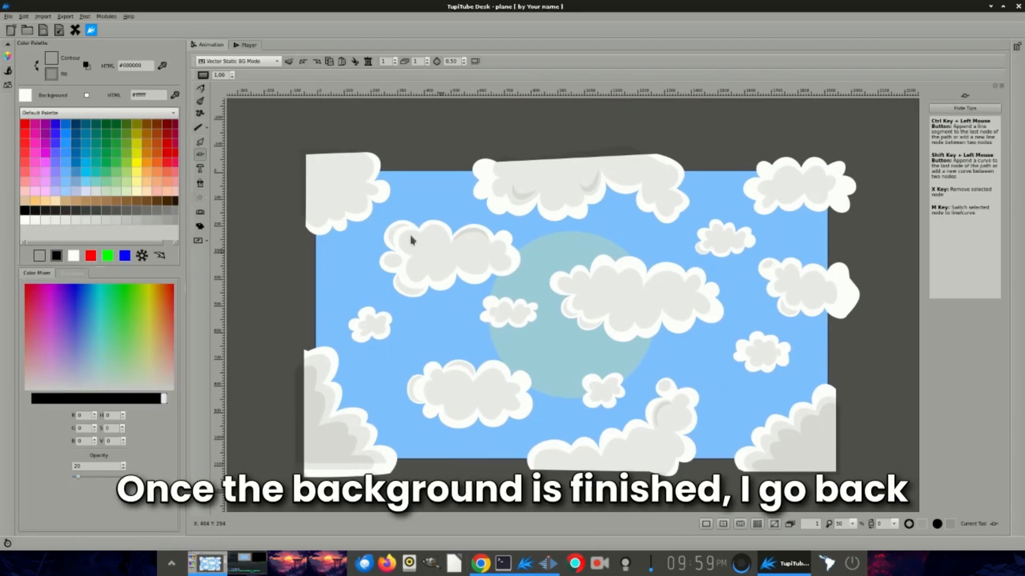
Return the workspace to Frames Mode and preview the paper airplane animation over the finished background.
{"action": "left_click", "coordinate": [263, 61]}
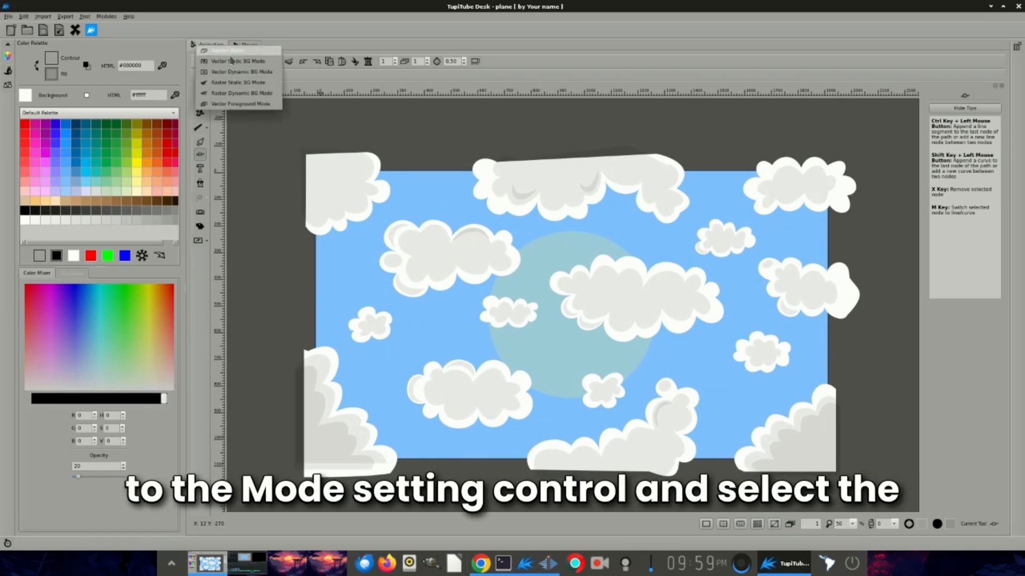
{"action": "left_click", "coordinate": [248, 52]}
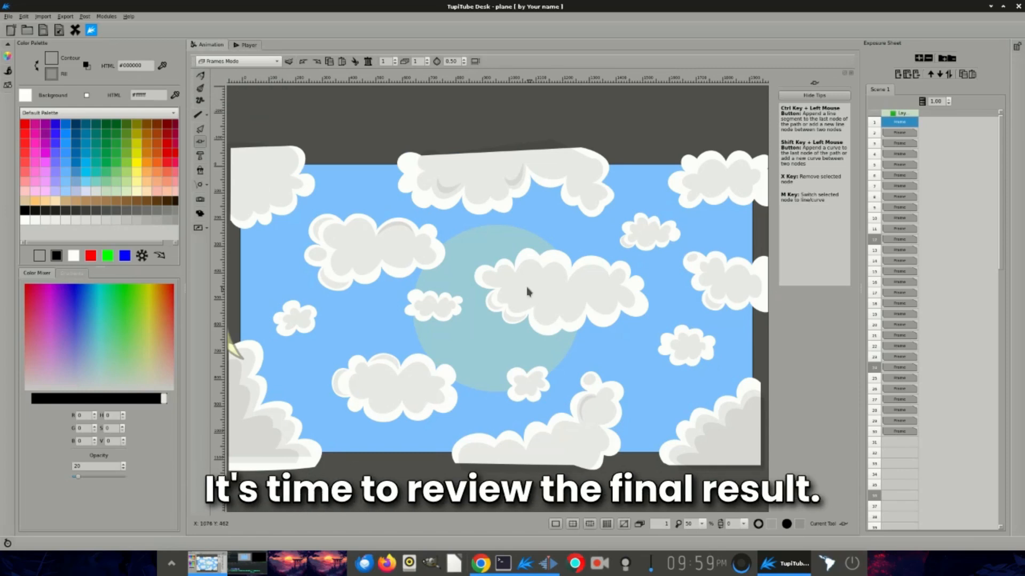
{"action": "key", "text": "ctrl+2"}
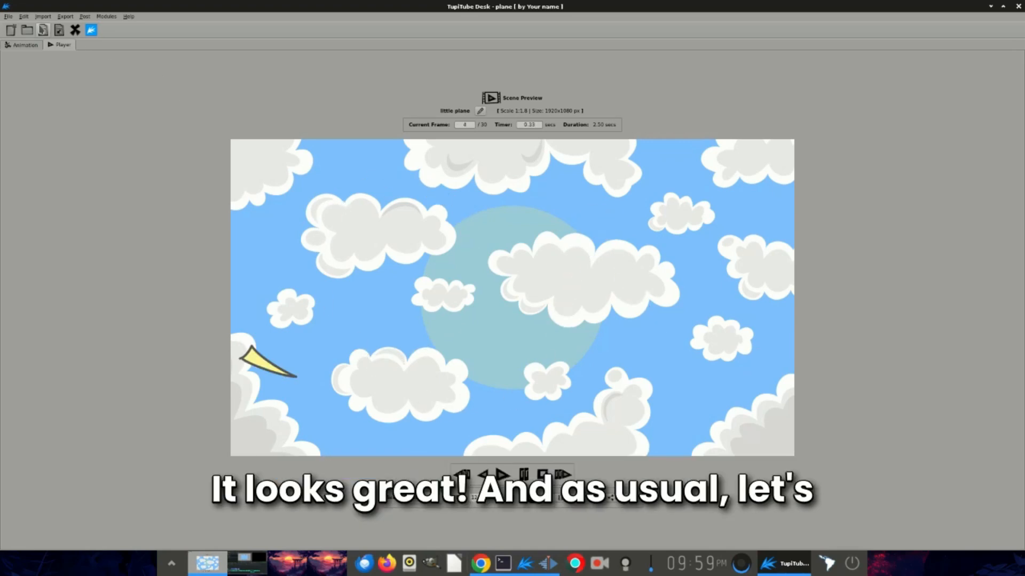
Save the project under the new name "plane with background" in the projects folder.
{"action": "key", "text": "ctrl+shift+s"}
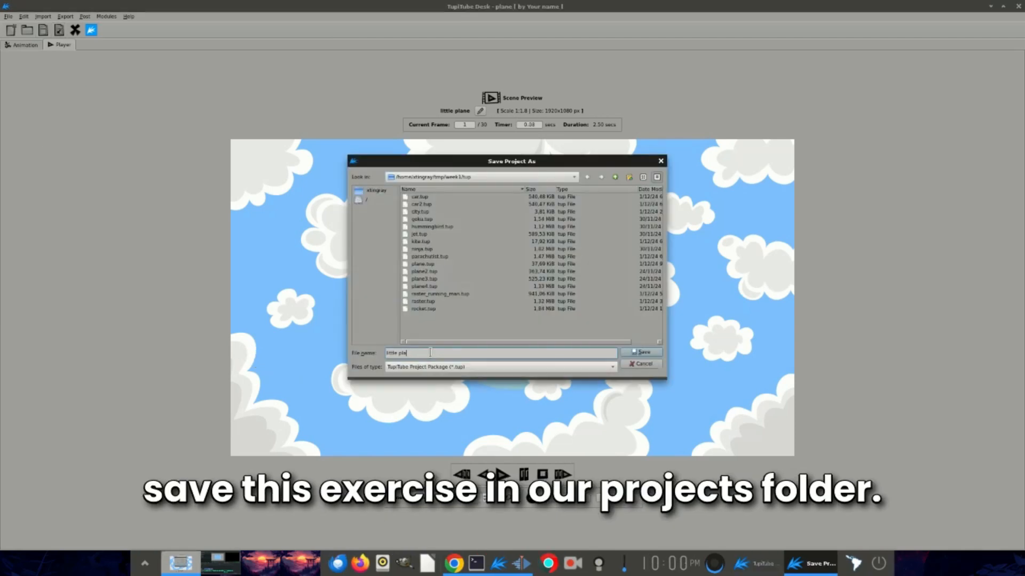
{"action": "type", "text": "plane with back"}
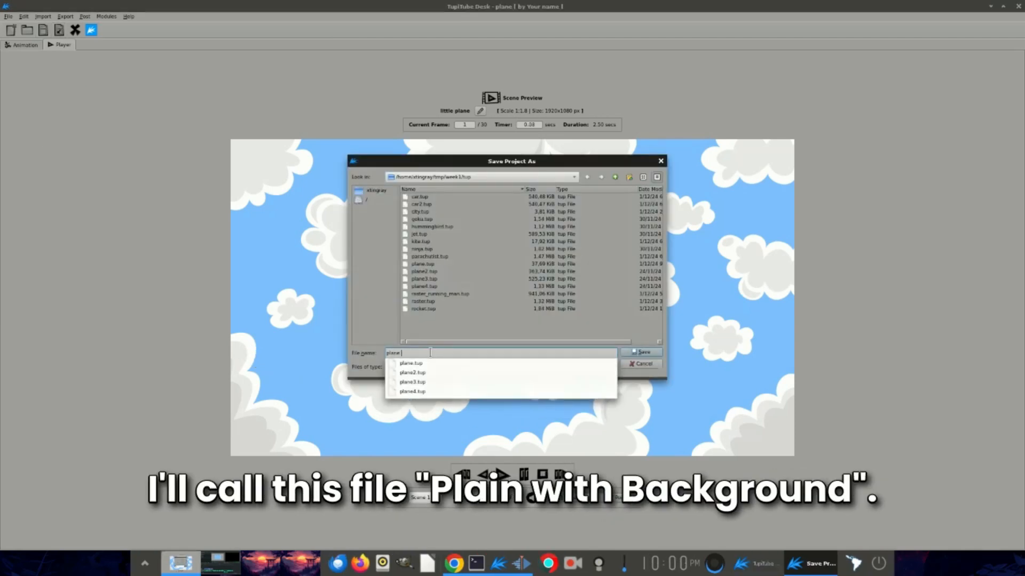
{"action": "key", "text": "Return"}
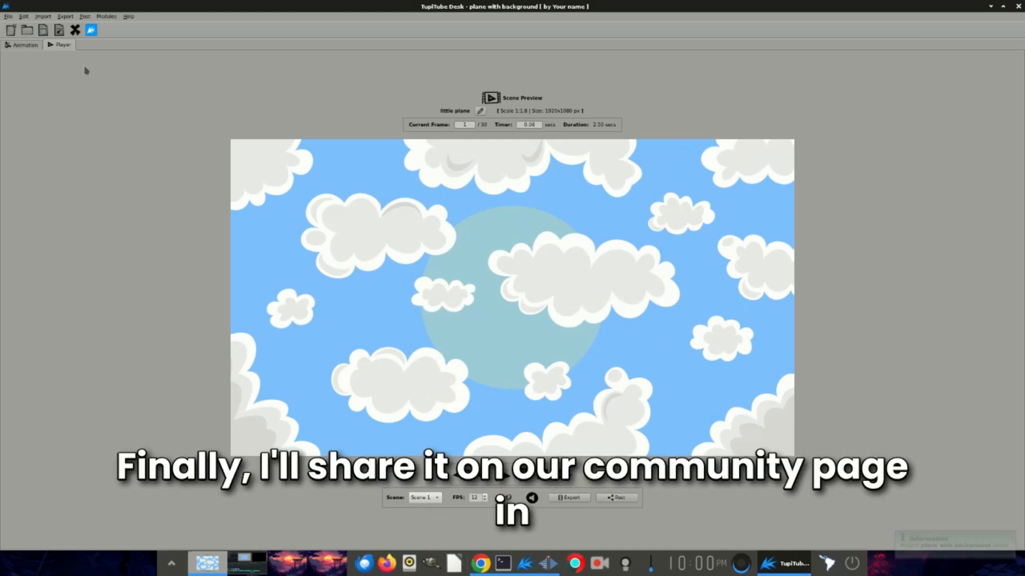
Start posting the animation anonymously and continue to its animation properties.
{"action": "left_click", "coordinate": [85, 16]}
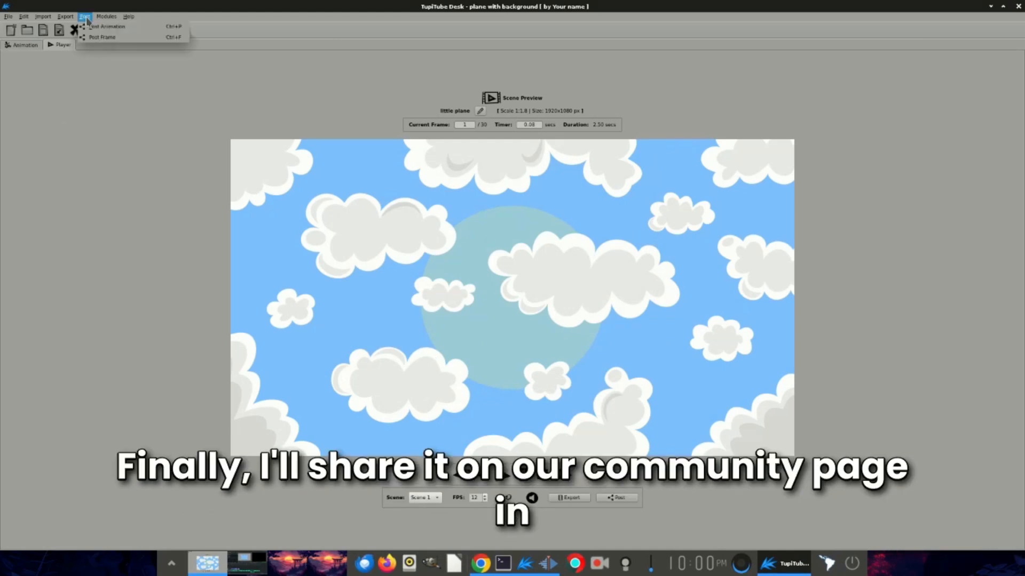
{"action": "left_click", "coordinate": [117, 30]}
{"action": "left_click", "coordinate": [428, 243]}
{"action": "left_click", "coordinate": [510, 284]}
{"action": "left_click", "coordinate": [643, 358]}
Title the post "Plane with Background", describe it as "My first animation exercise using a background" and publish it.
{"action": "triple_click", "coordinate": [400, 249]}
{"action": "type", "text": "plane with Background"}
{"action": "triple_click", "coordinate": [410, 316]}
{"action": "key", "text": "BackSpace"}
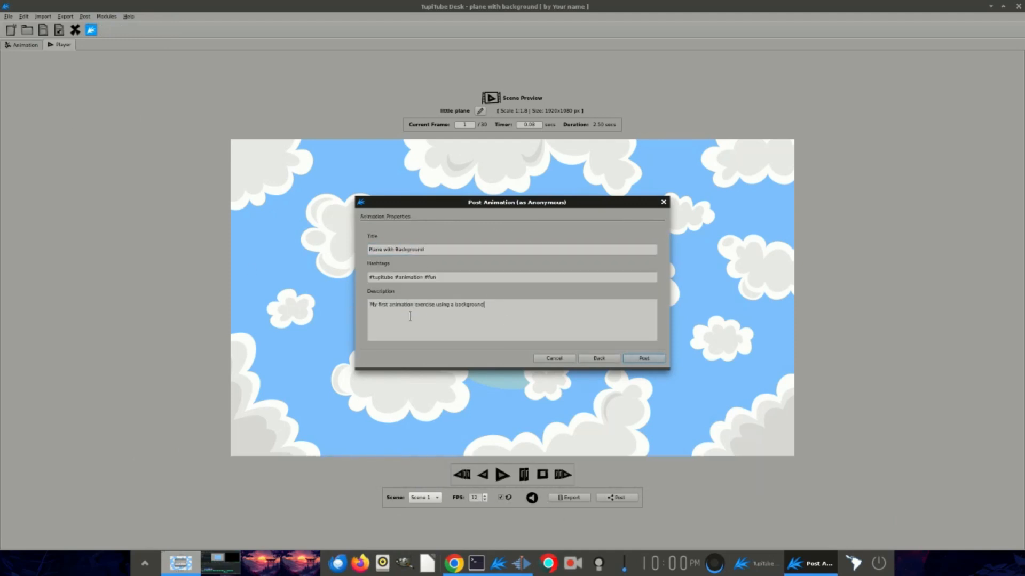
{"action": "left_click", "coordinate": [651, 362]}
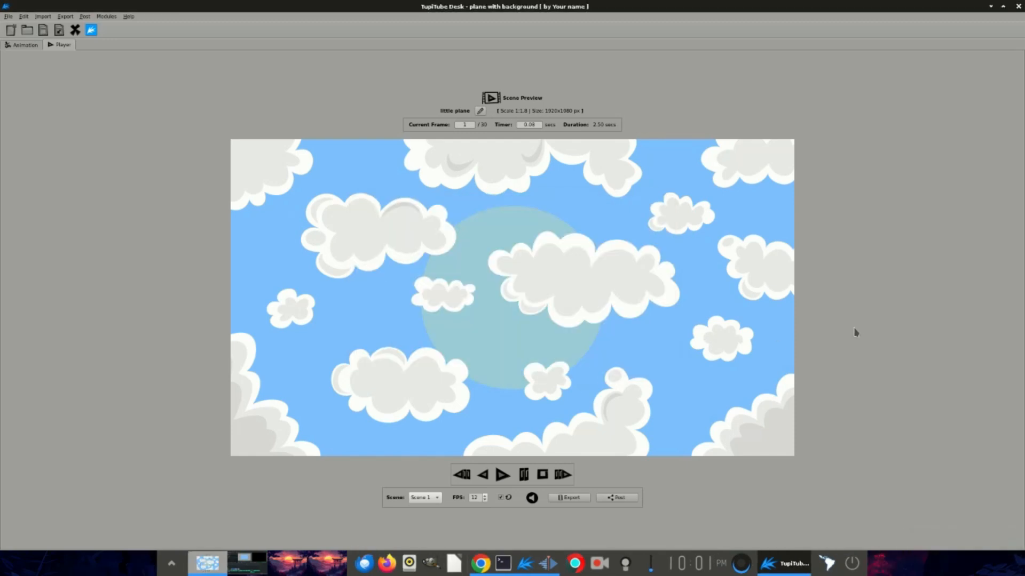